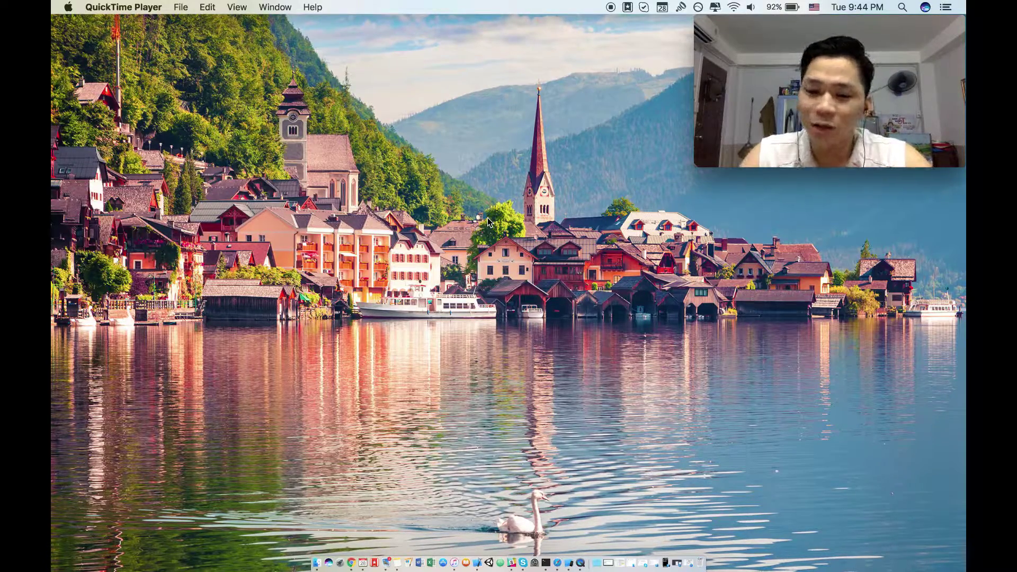
- Switch to Safari, search the web for "google career" and open the Google Careers site
left_click(689, 562)
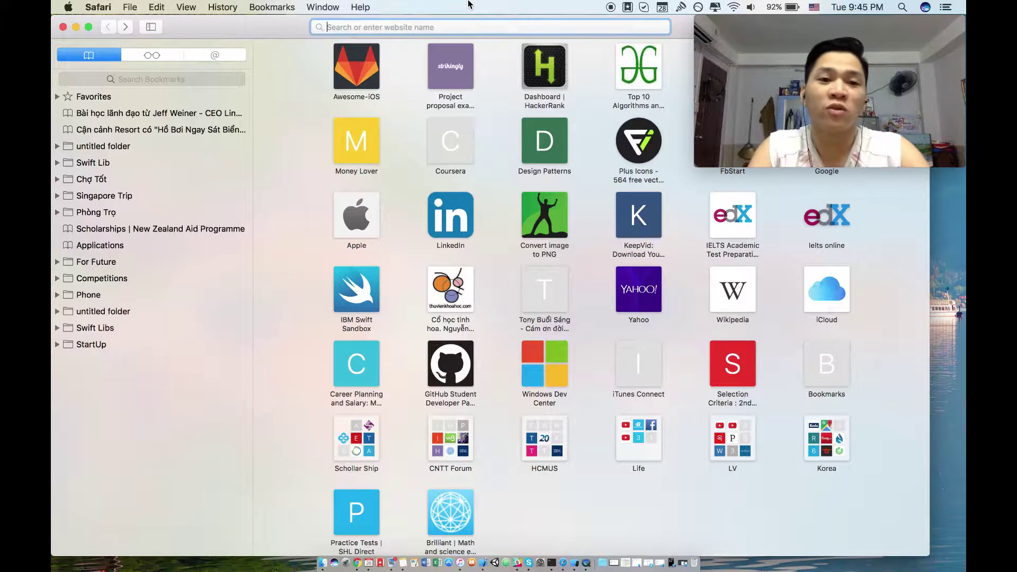
type("google")
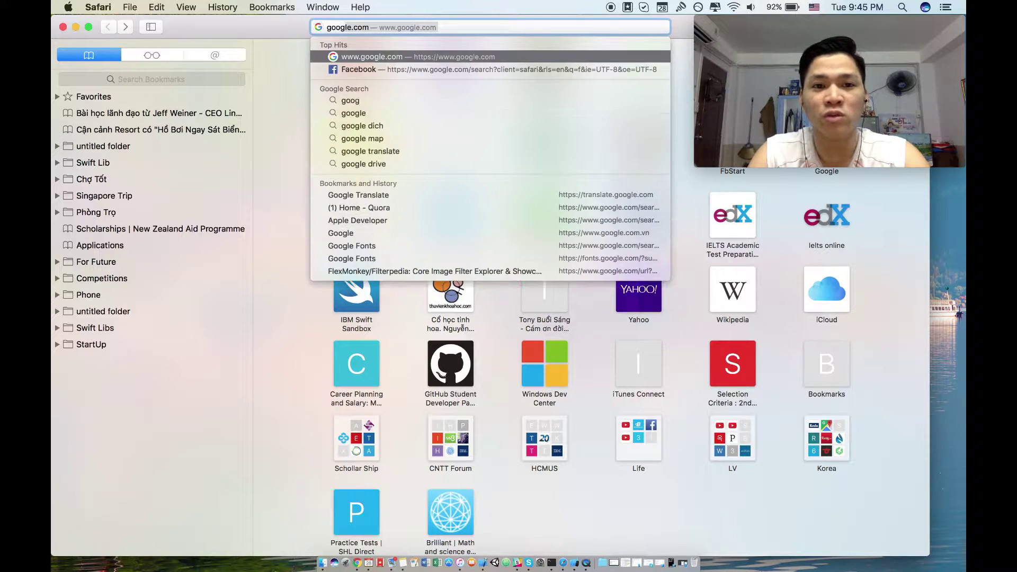
type(" car")
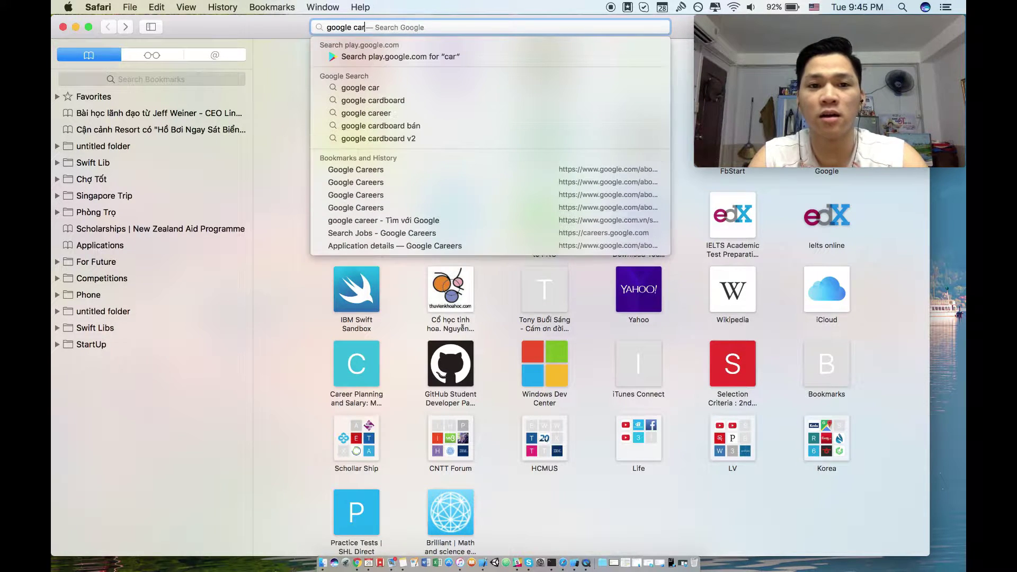
type("eer")
key("Return")
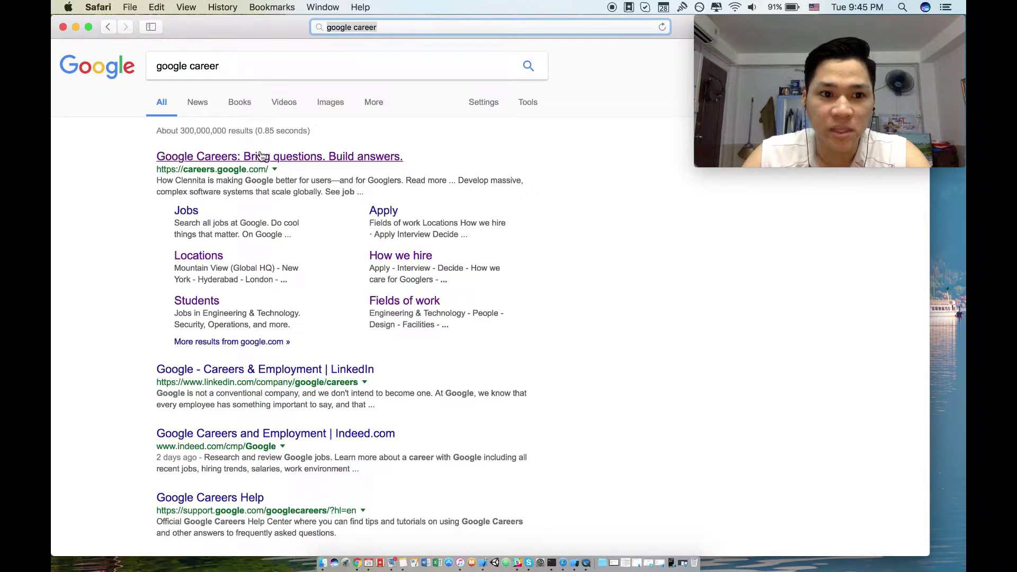
left_click(328, 159)
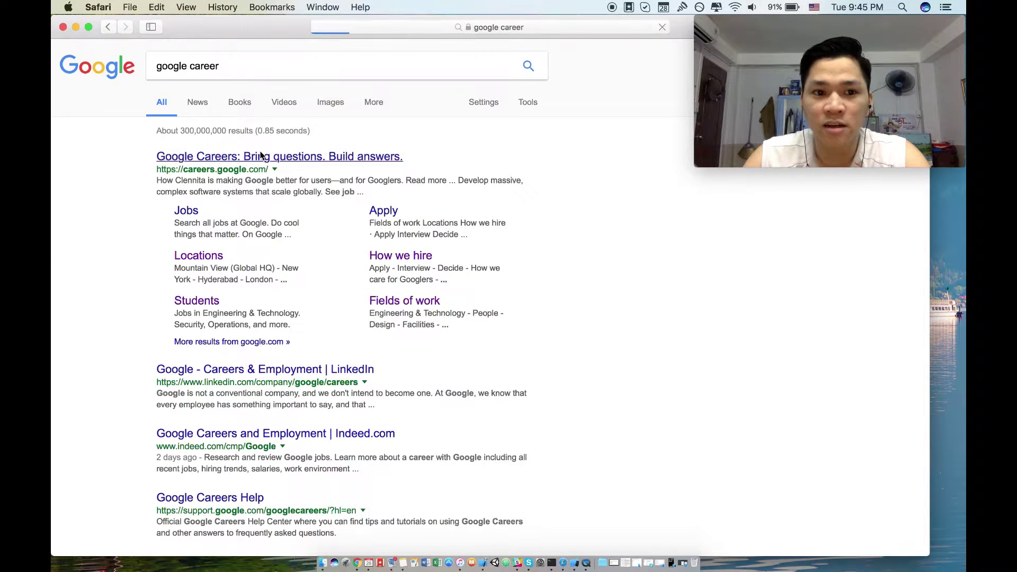
- Search the Google Careers job listings for "software engineer"
left_click(400, 107)
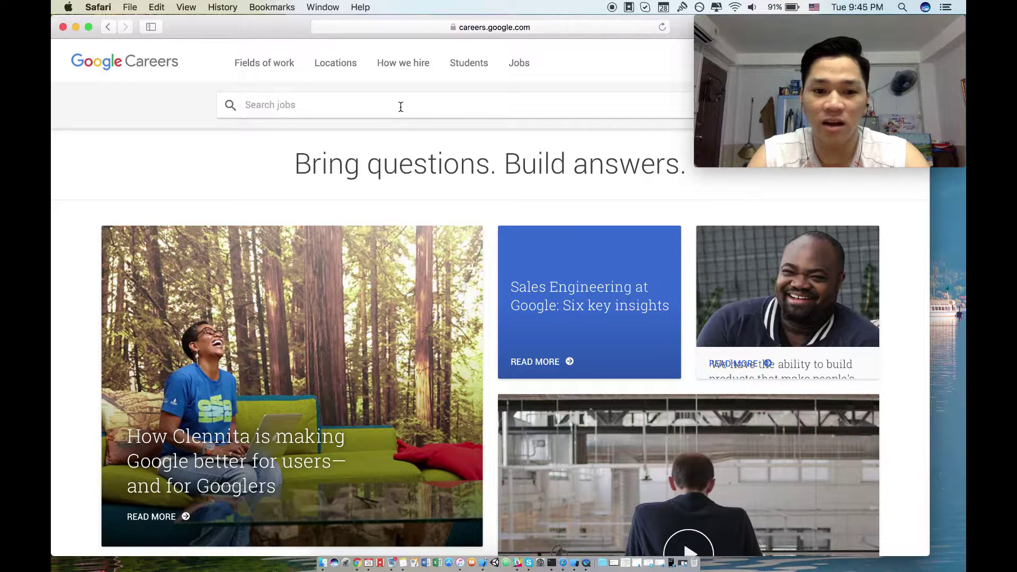
type("sof")
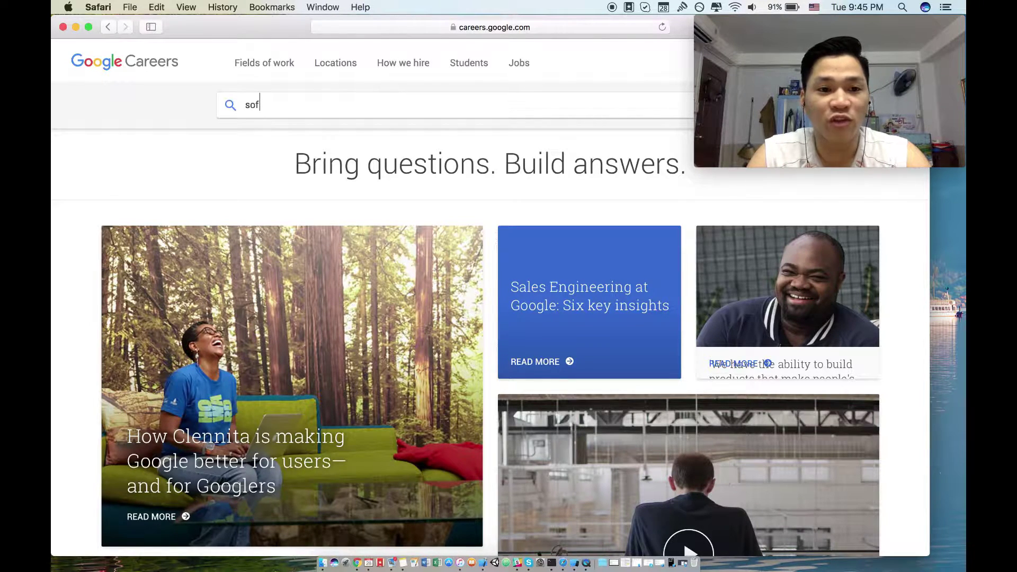
type("tware engi")
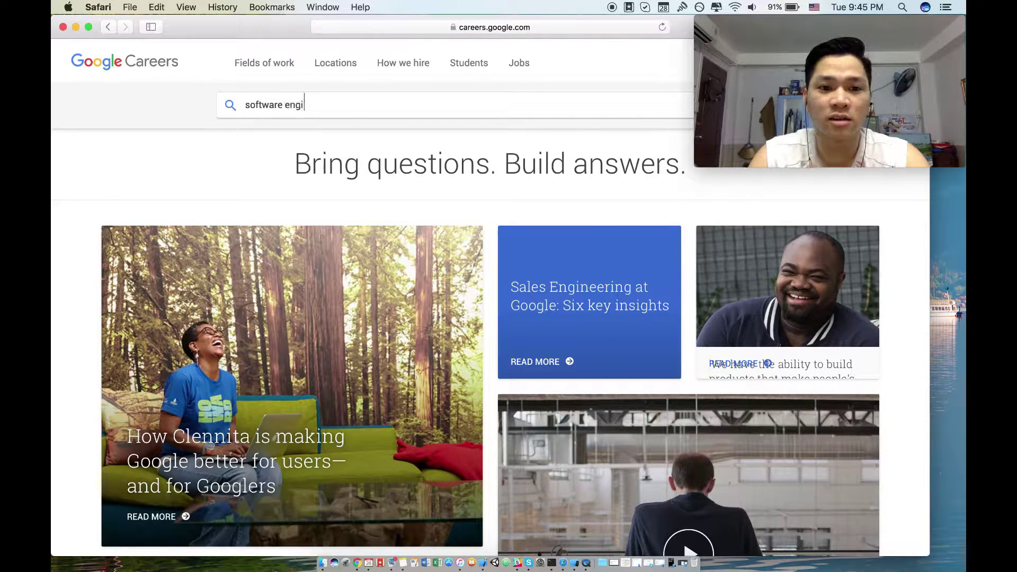
type("neer")
key("Return")
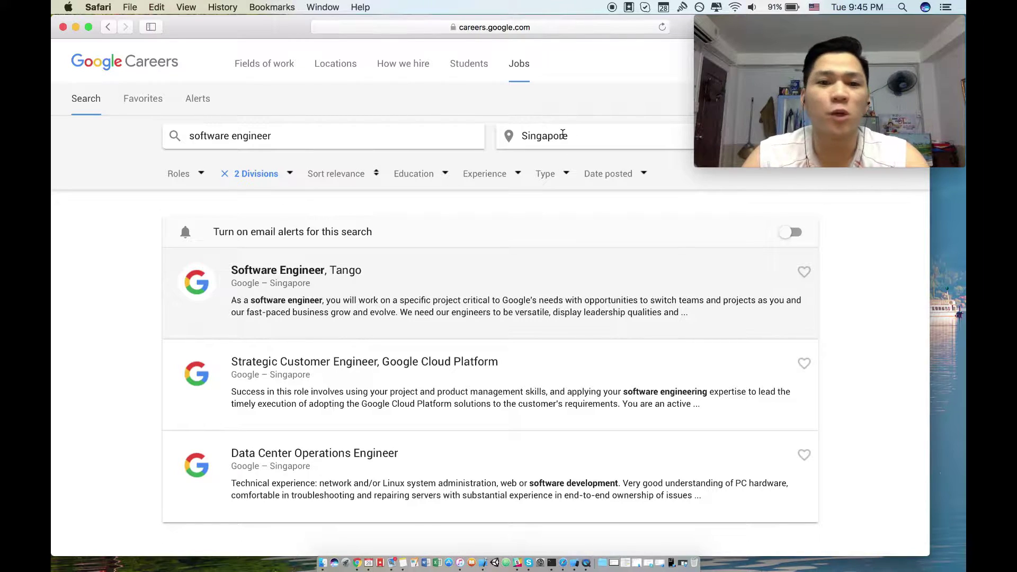
- Replace the location of the job search with Singapore
left_click(613, 139)
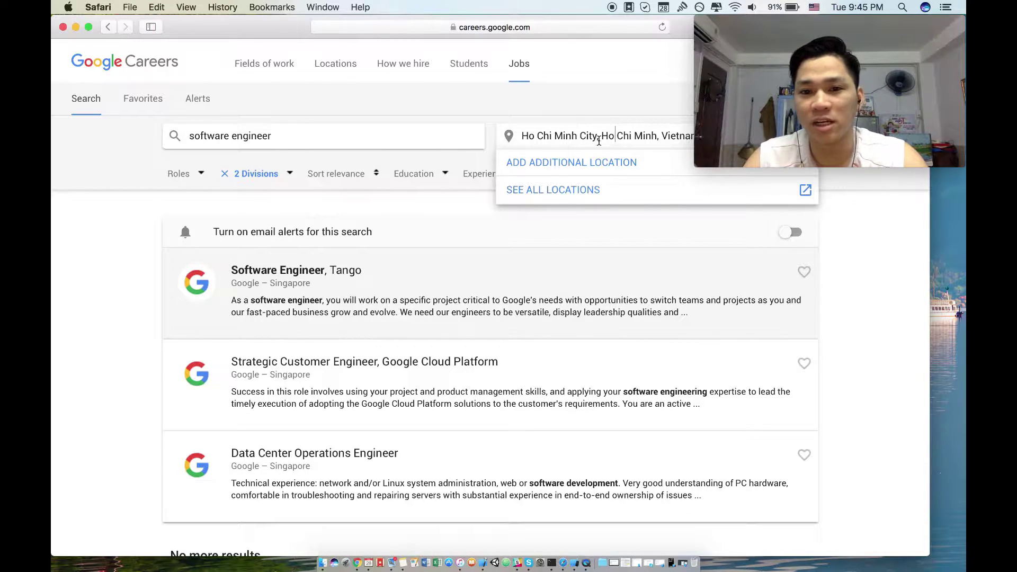
key("super+a")
key("BackSpace")
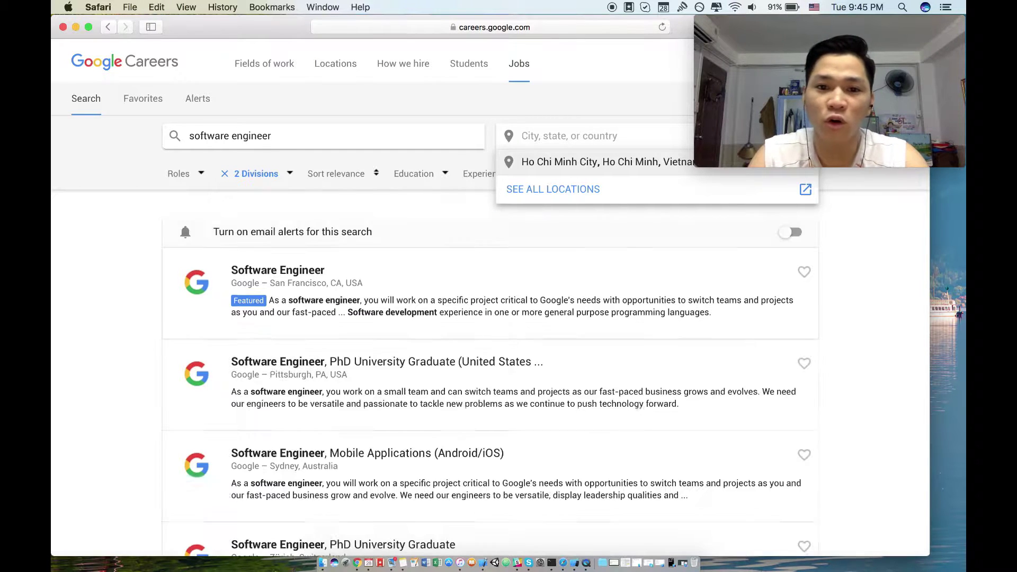
type("Singap")
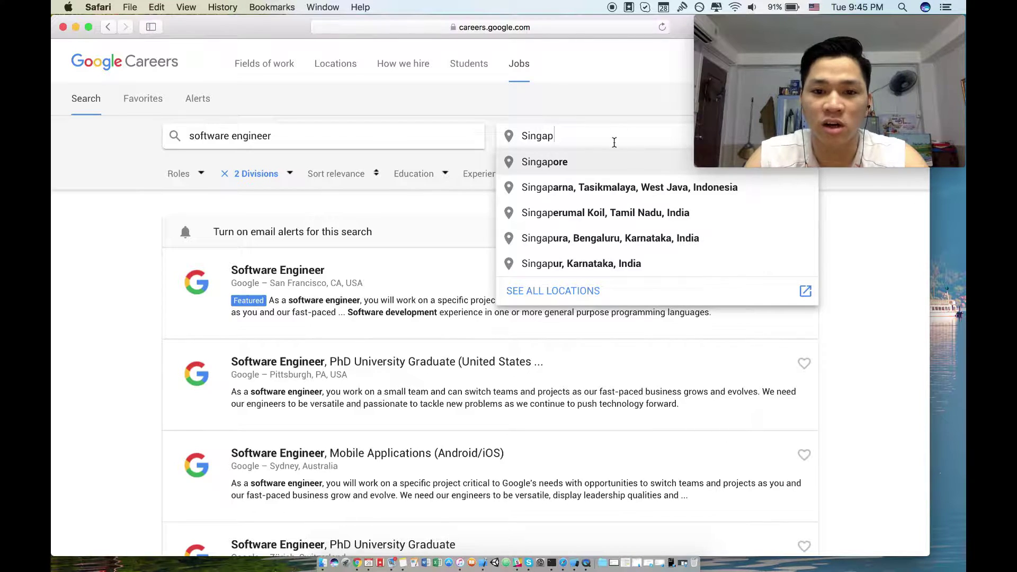
left_click(581, 168)
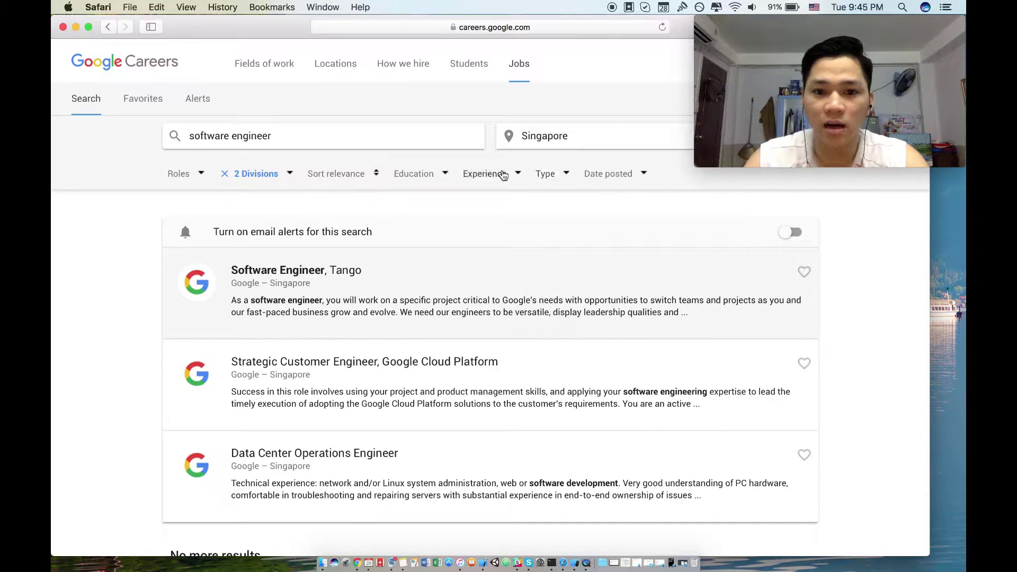
- Check the choices of the job type filter without applying one, and open the "Software Engineer, Tango" posting
left_click(561, 175)
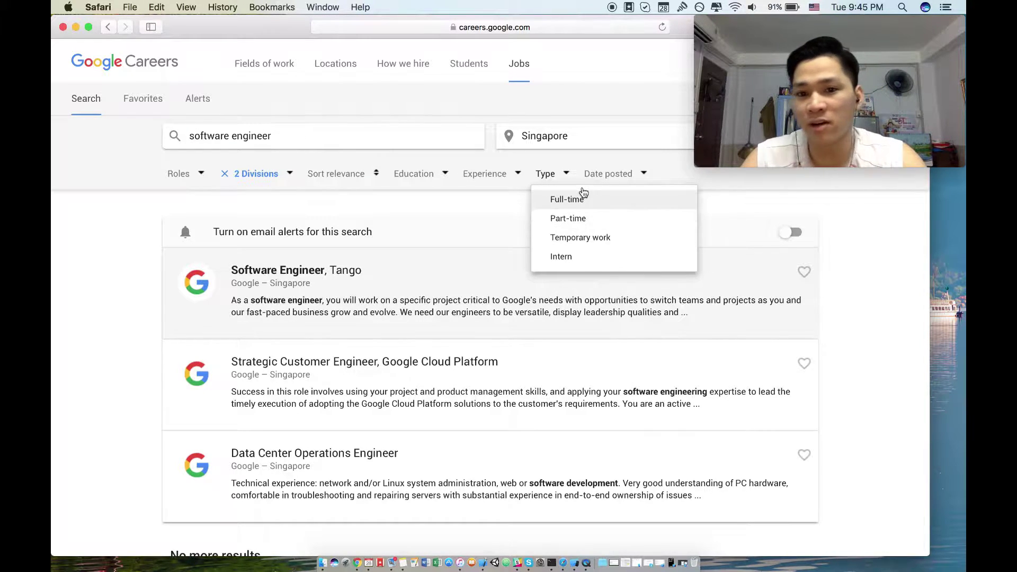
left_click(381, 205)
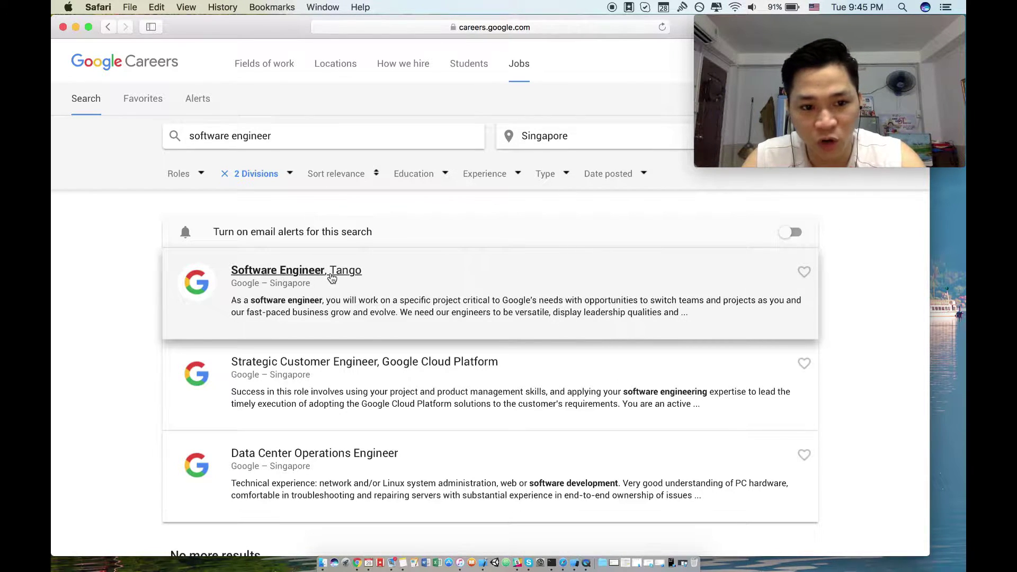
scroll(403, 307, "down", 2)
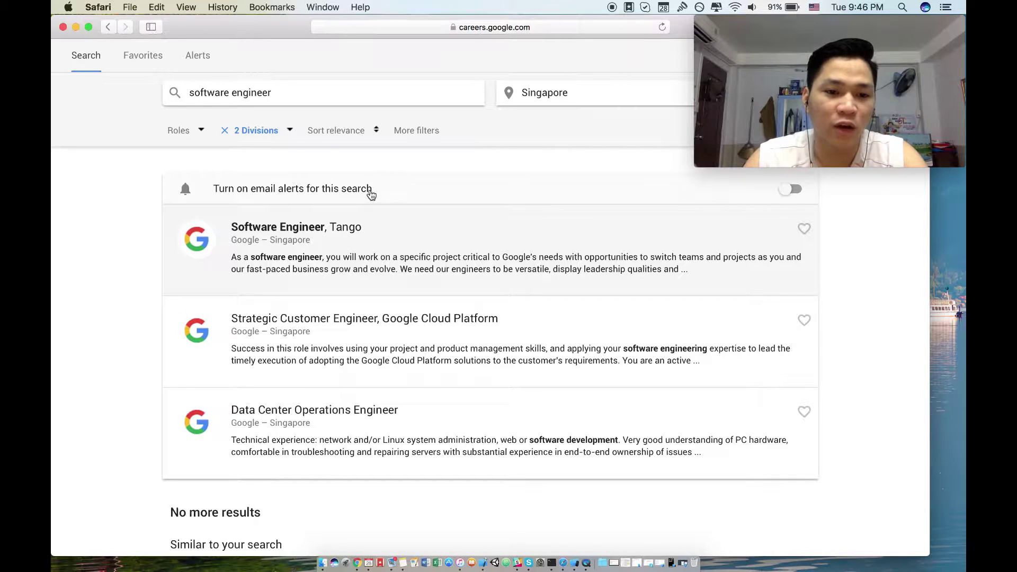
left_click(321, 227)
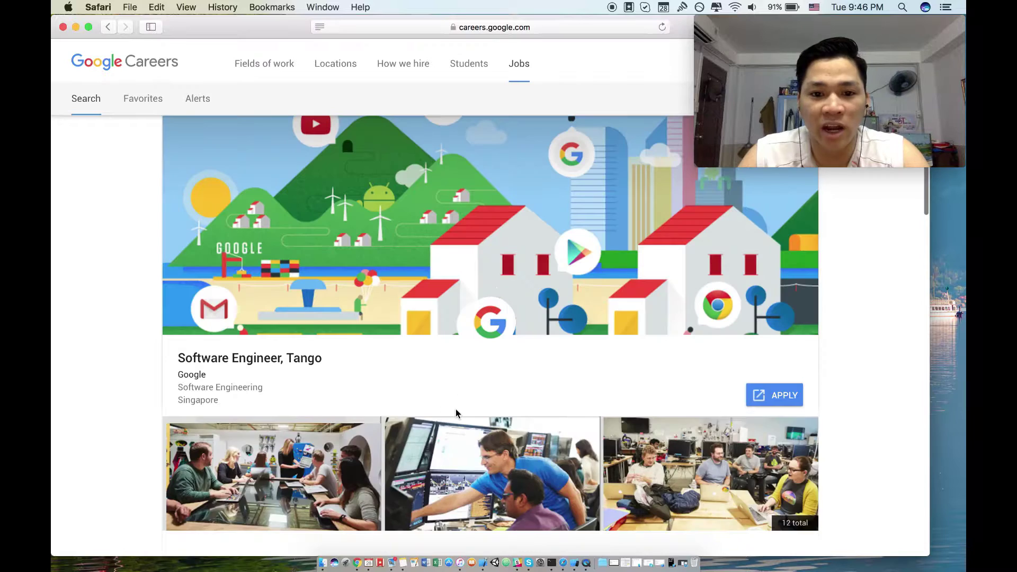
- Read the Tango job posting's description, responsibilities, minimum and preferred qualifications, and return to its heading
scroll(409, 416, "down", 1)
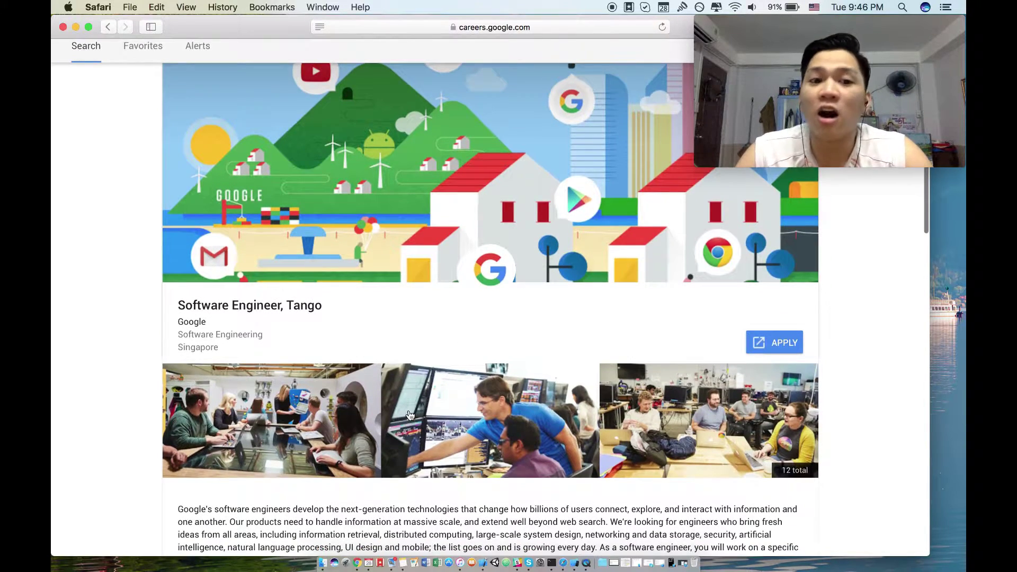
scroll(410, 415, "down", 2)
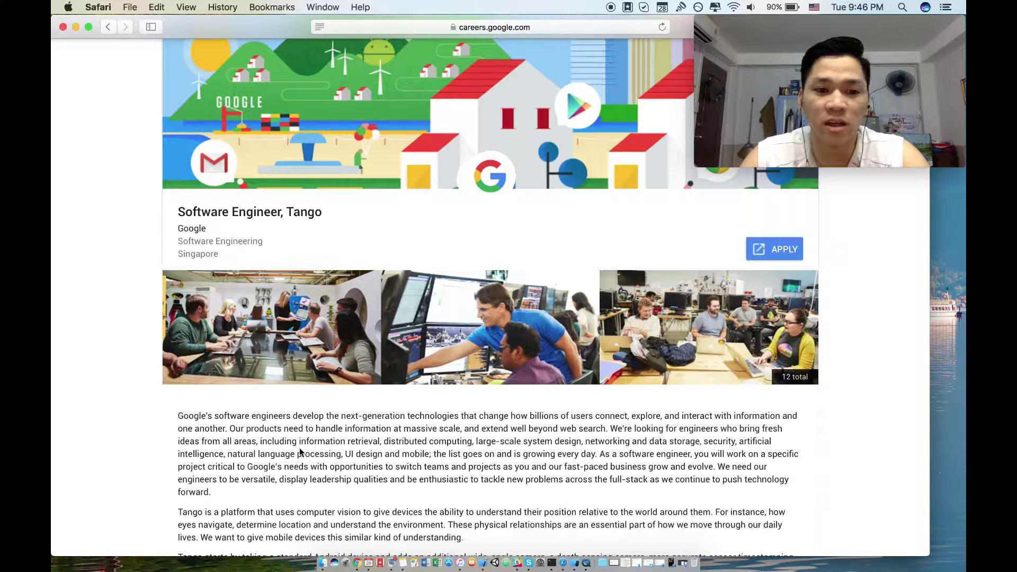
scroll(299, 449, "down", 3)
scroll(299, 449, "down", 1)
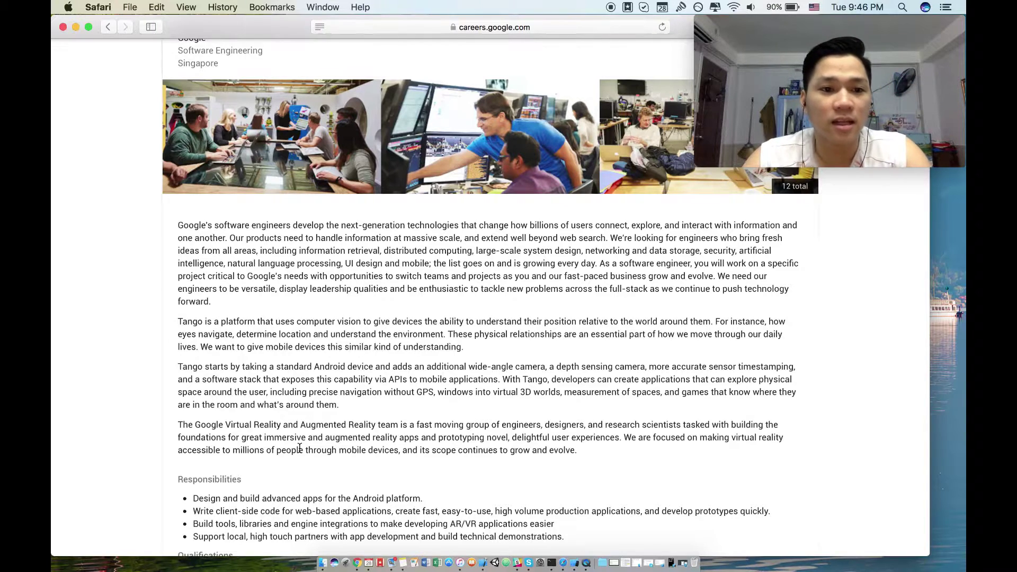
scroll(300, 449, "down", 1)
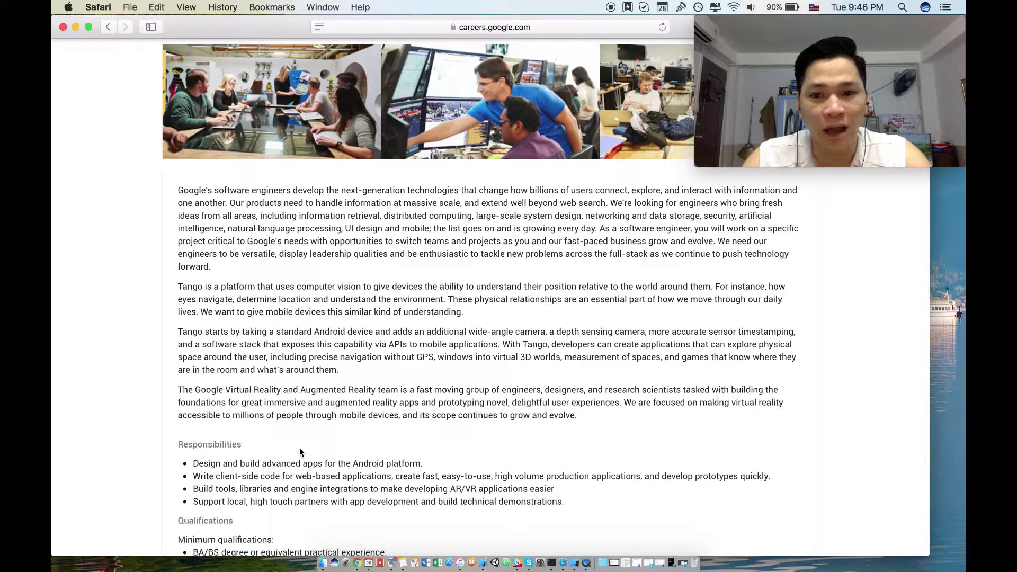
scroll(299, 450, "up", 1)
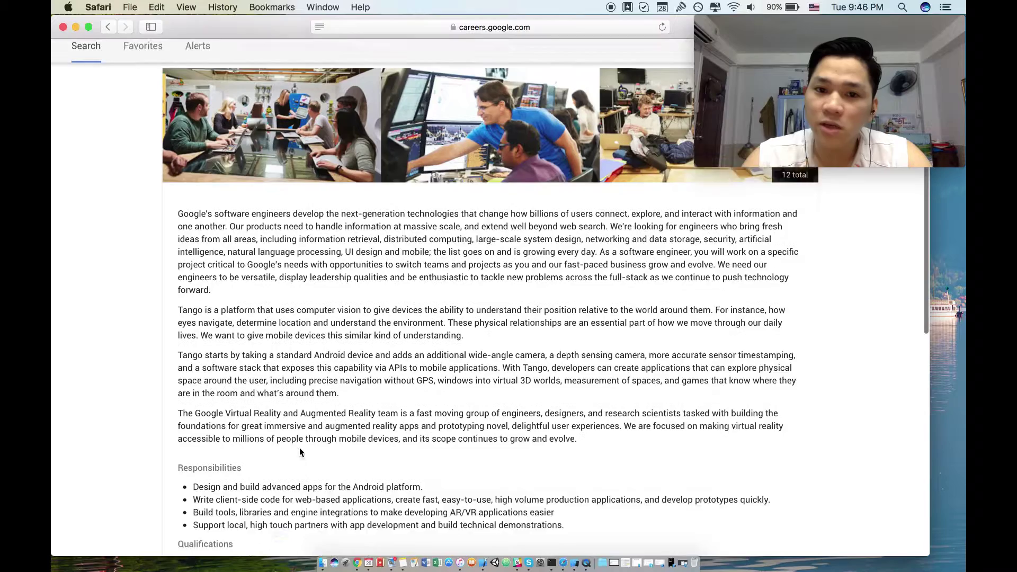
scroll(299, 449, "down", 3)
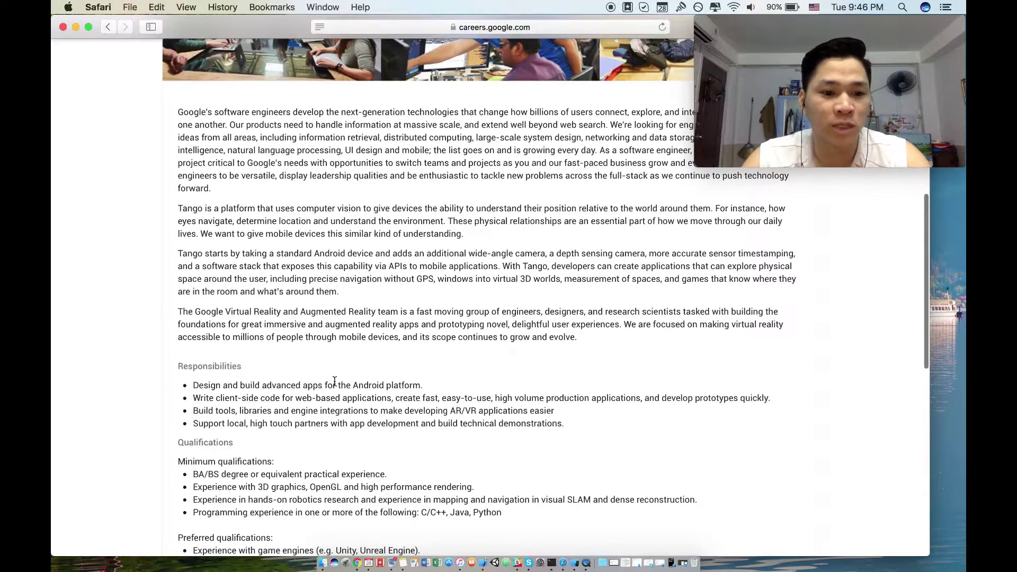
scroll(281, 448, "down", 3)
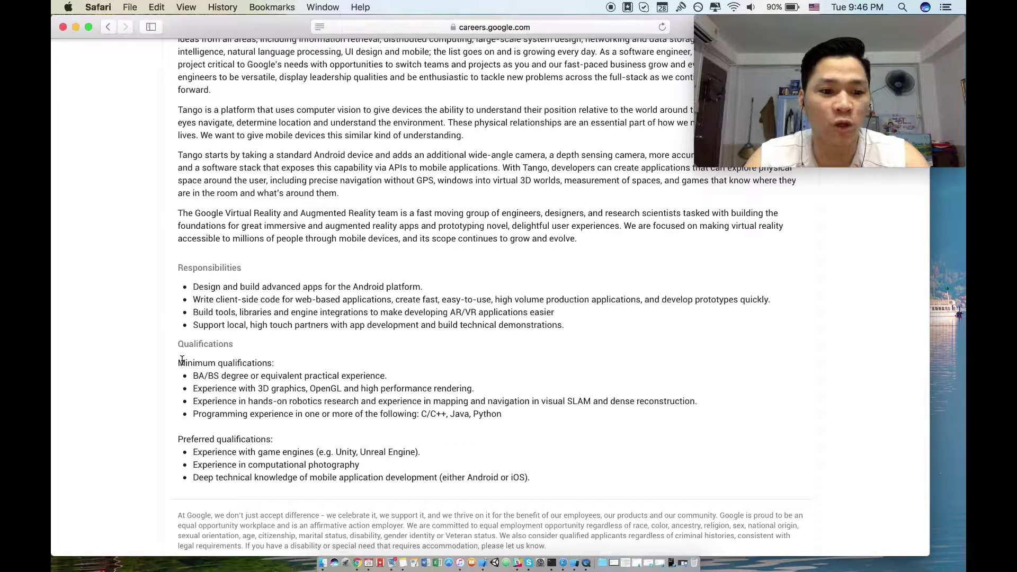
scroll(182, 360, "down", 1)
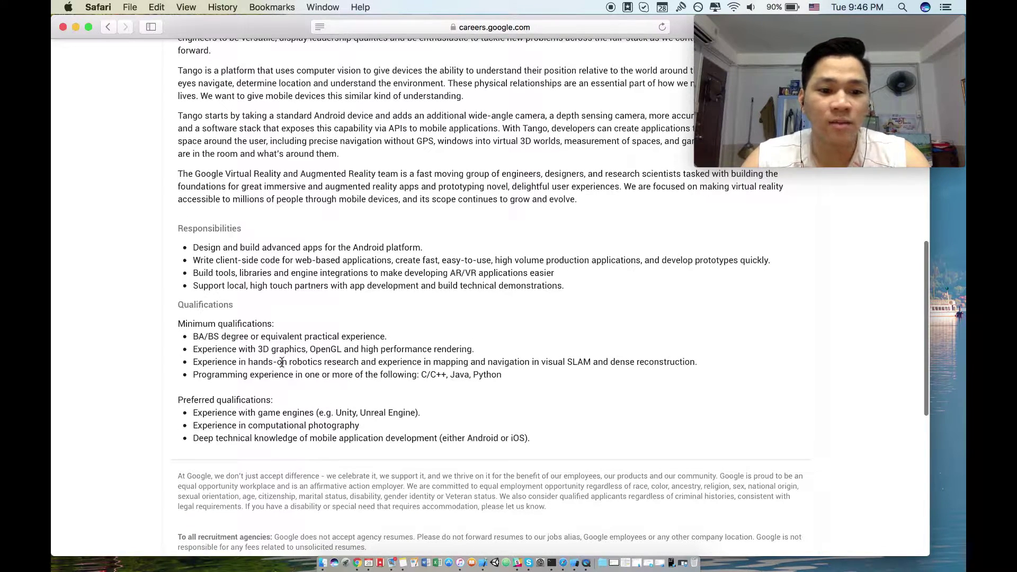
scroll(399, 374, "down", 8)
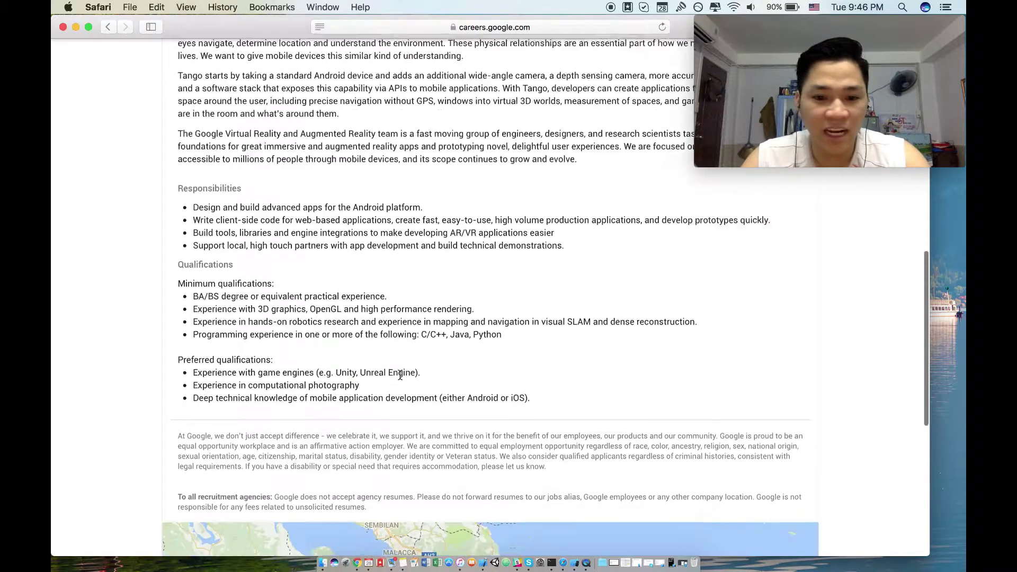
scroll(400, 374, "up", 5)
scroll(400, 374, "up", 3)
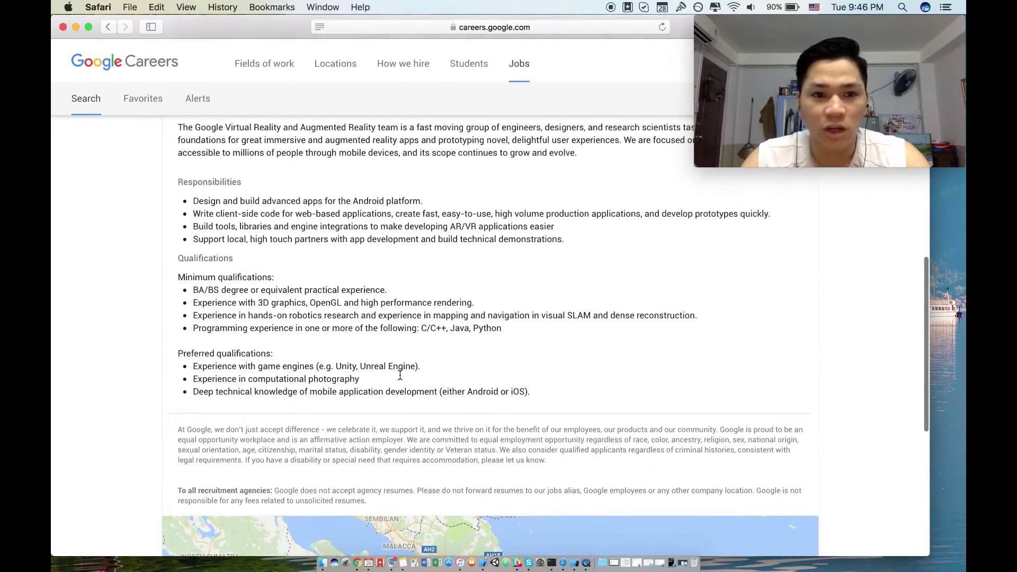
mouse_move(818, 47)
left_click_drag(867, 31, 870, 6)
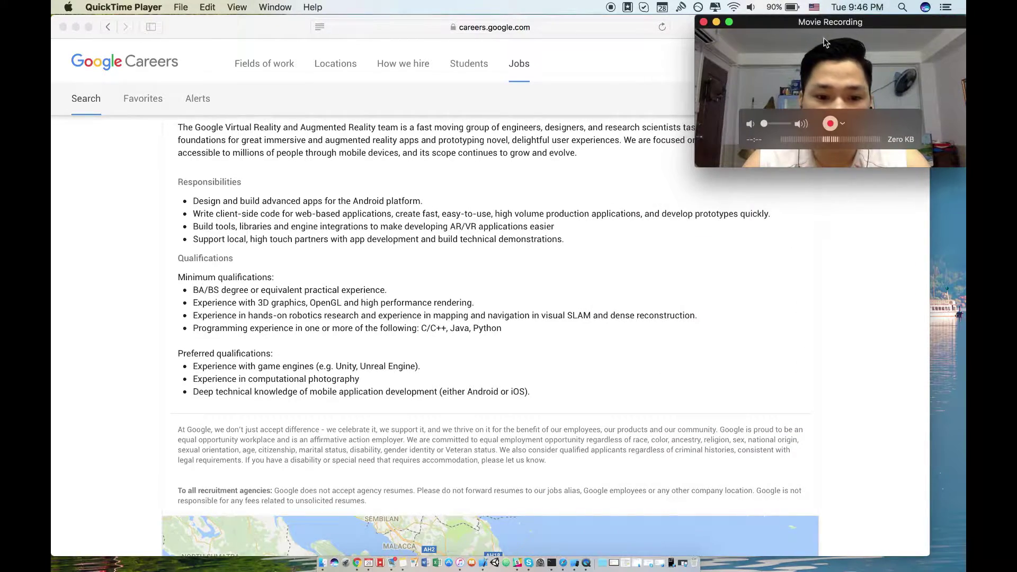
scroll(573, 287, "down", 7)
scroll(574, 288, "up", 13)
scroll(574, 293, "up", 5)
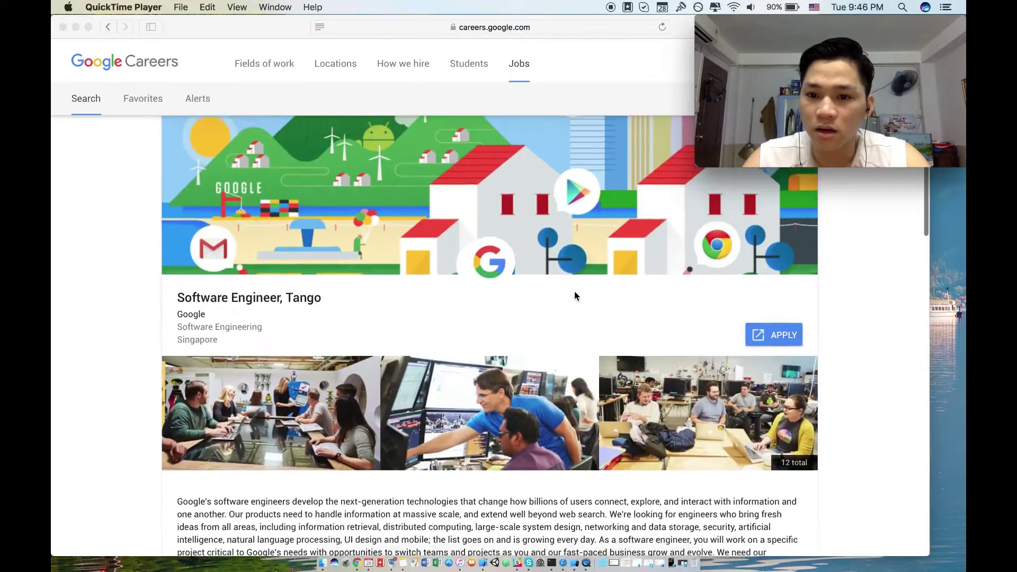
left_click(700, 318)
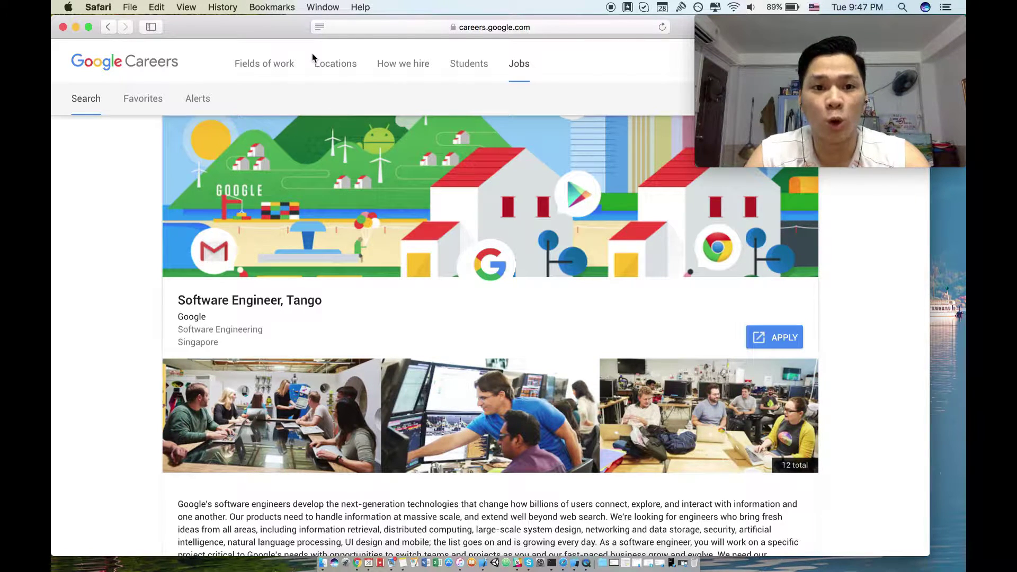
- Open novoresume.com in a new browser tab
key("super+t")
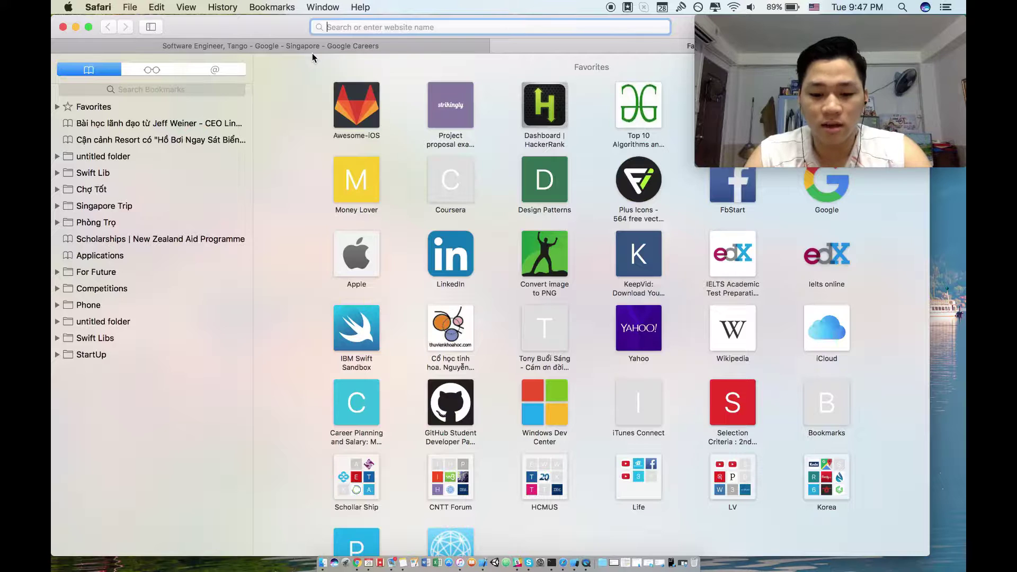
type("novoresume.com")
key("Down")
key("Up")
key("Return")
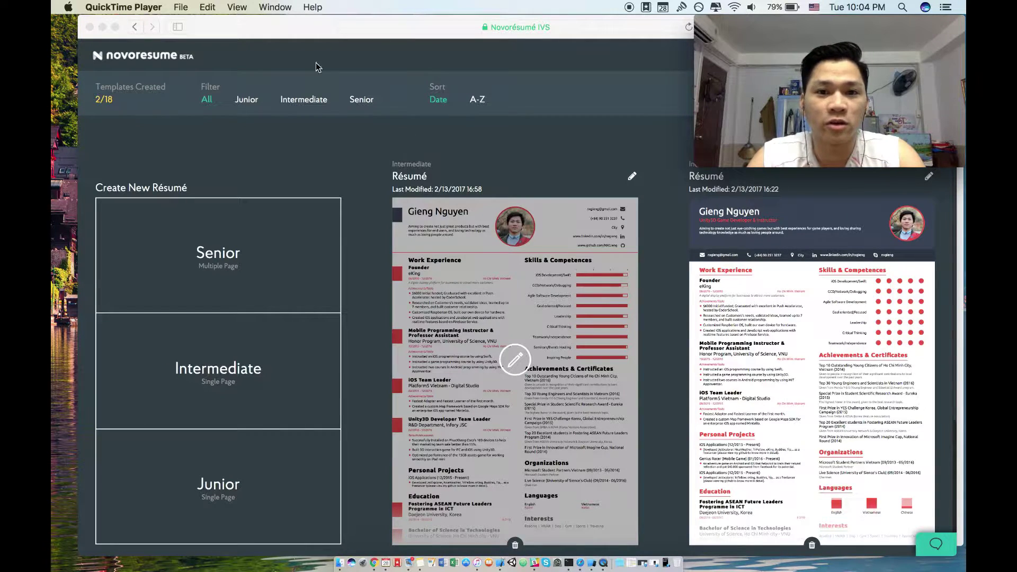
- Look over the Senior, Intermediate and Junior options for a new résumé and the existing résumés on the Novorésumé dashboard
left_click(77, 234)
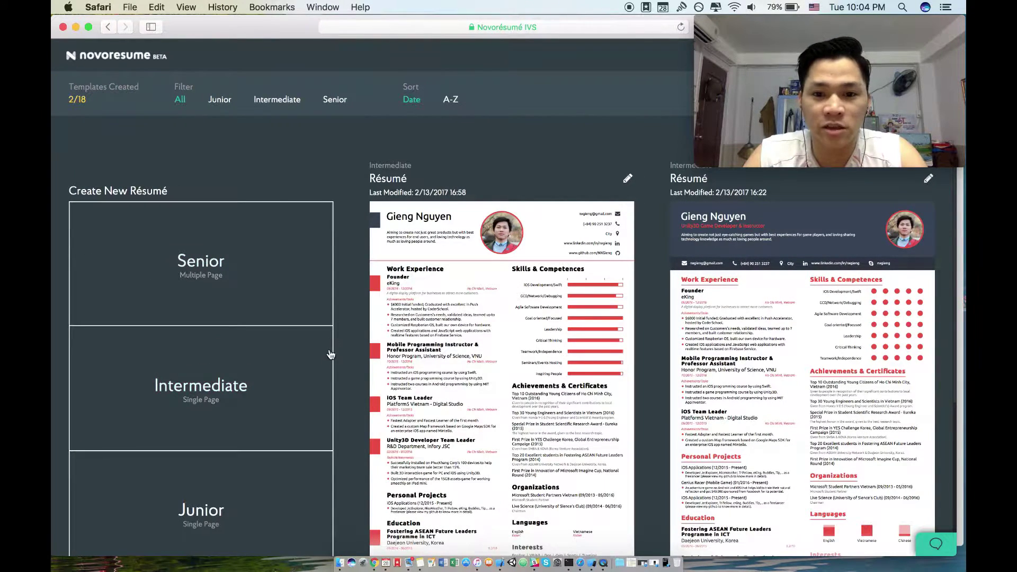
scroll(321, 418, "down", 4)
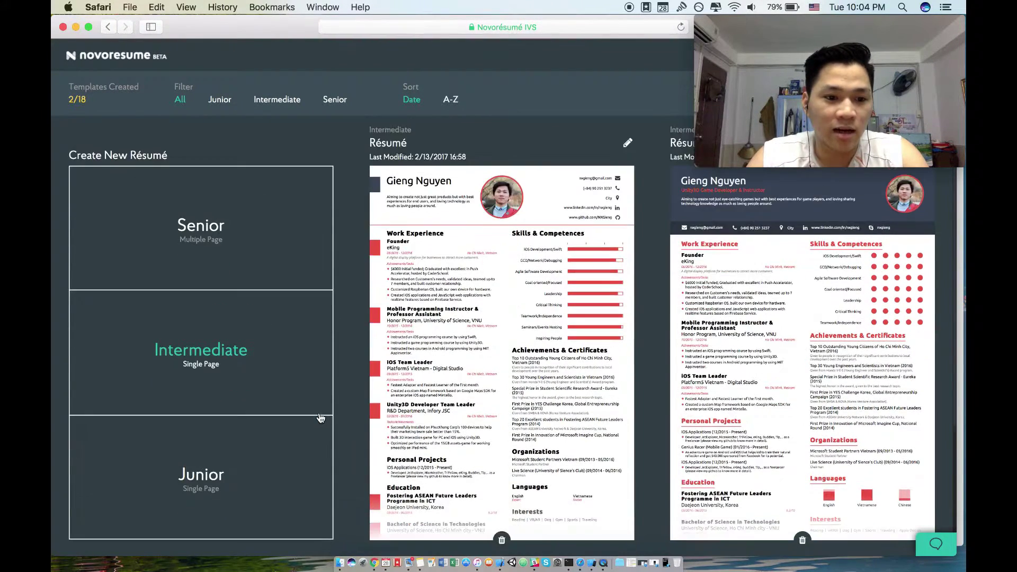
scroll(293, 323, "up", 3)
scroll(296, 315, "down", 1)
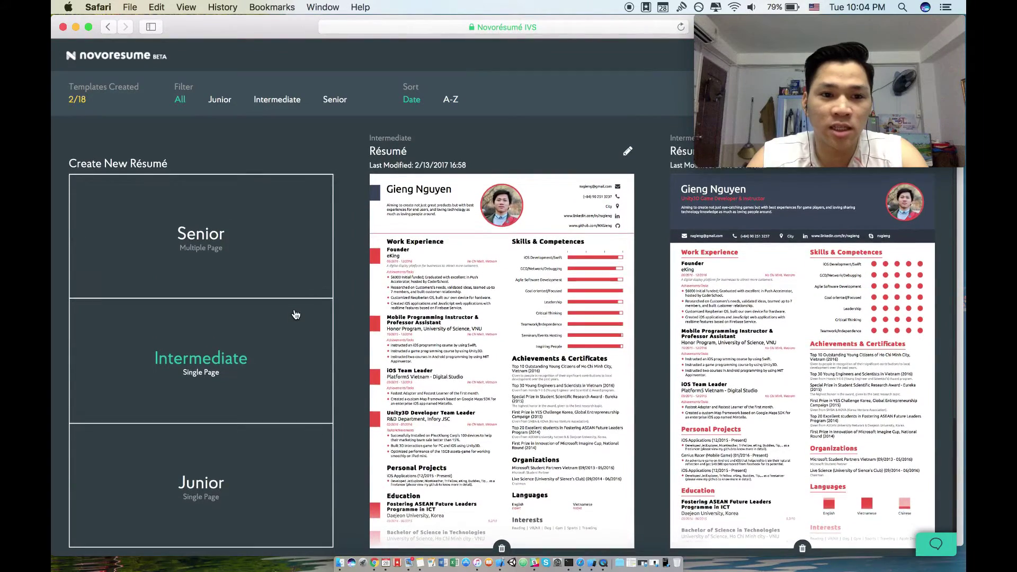
- Open the Junior option for a new résumé and browse its single-page templates, from Standard to Professional
left_click(214, 473)
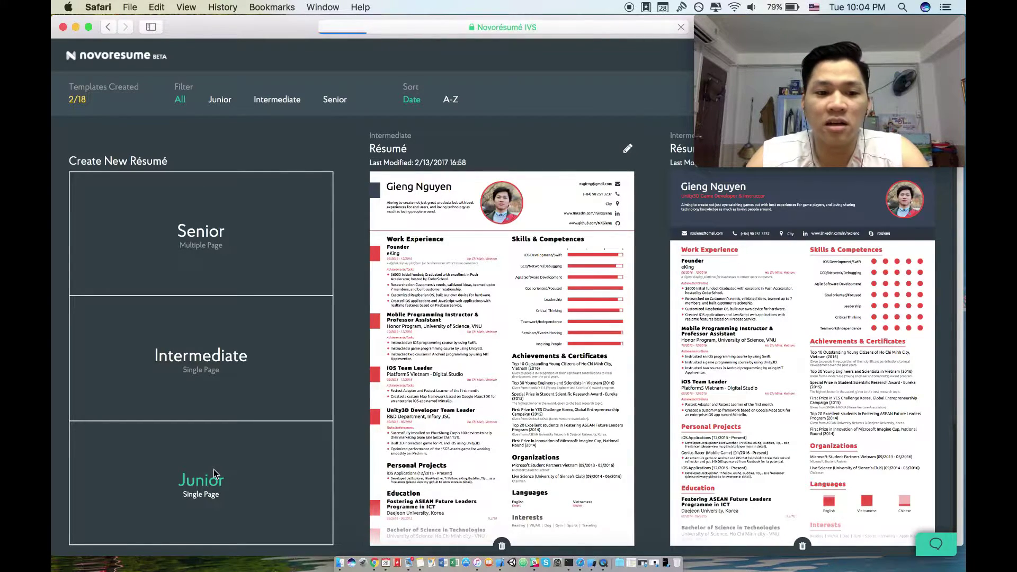
scroll(370, 318, "down", 5)
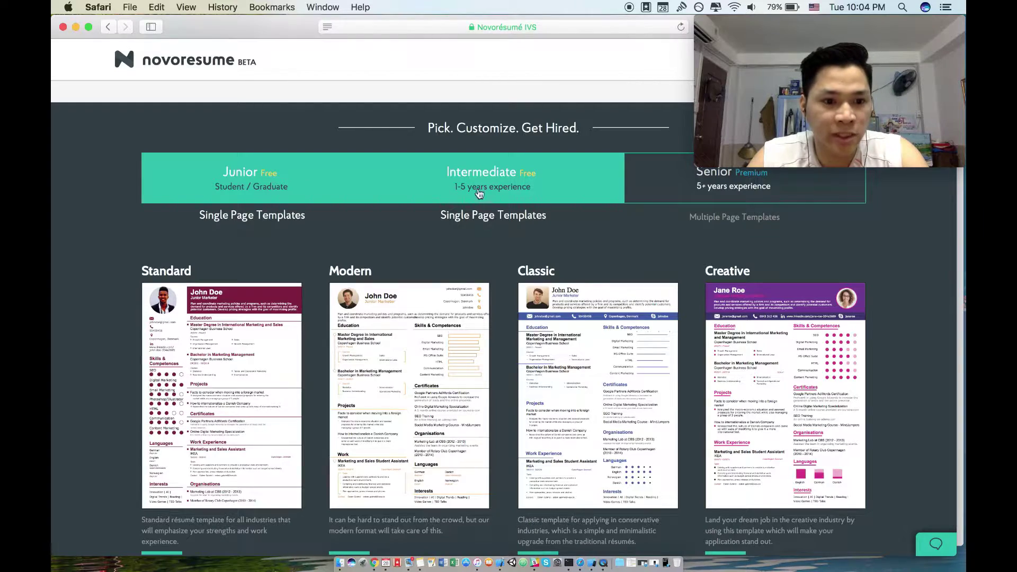
scroll(103, 337, "down", 2)
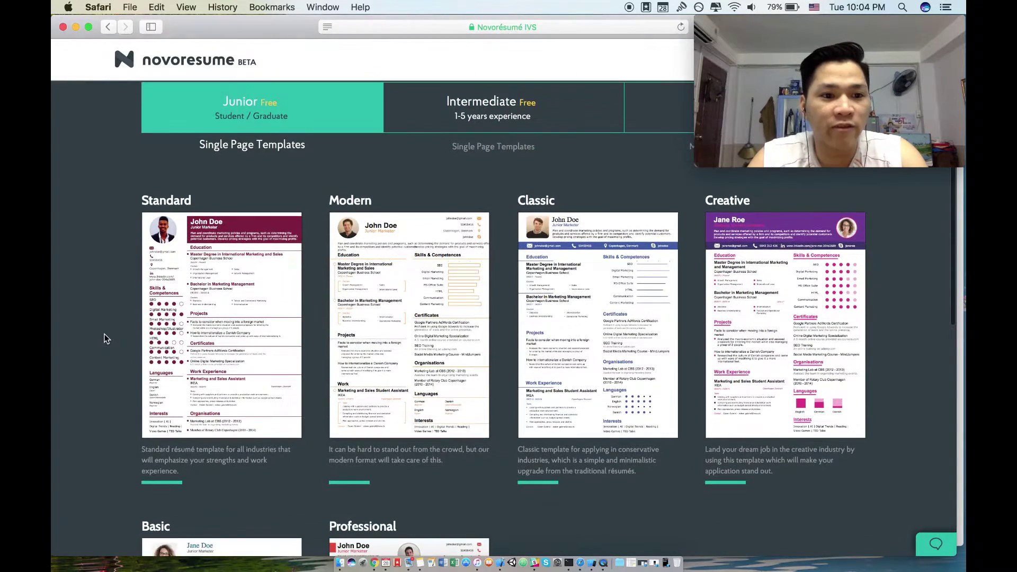
scroll(106, 339, "down", 1)
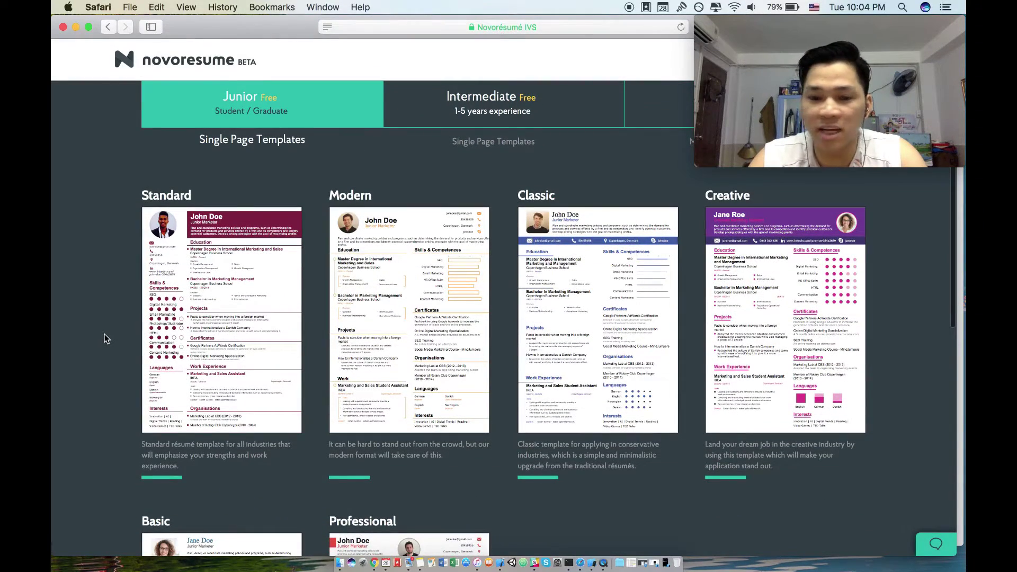
scroll(104, 337, "down", 7)
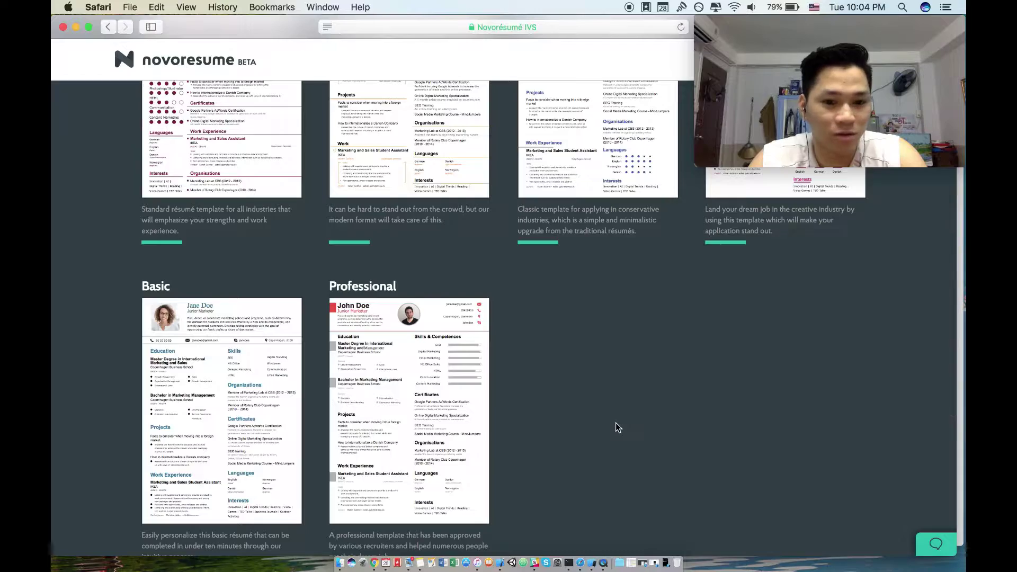
scroll(615, 427, "up", 10)
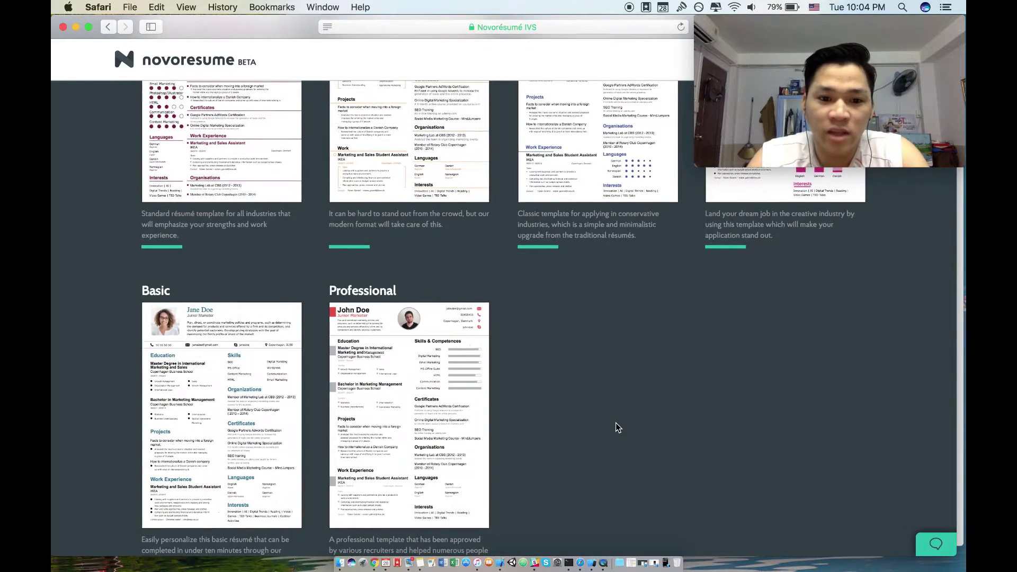
scroll(615, 427, "up", 1)
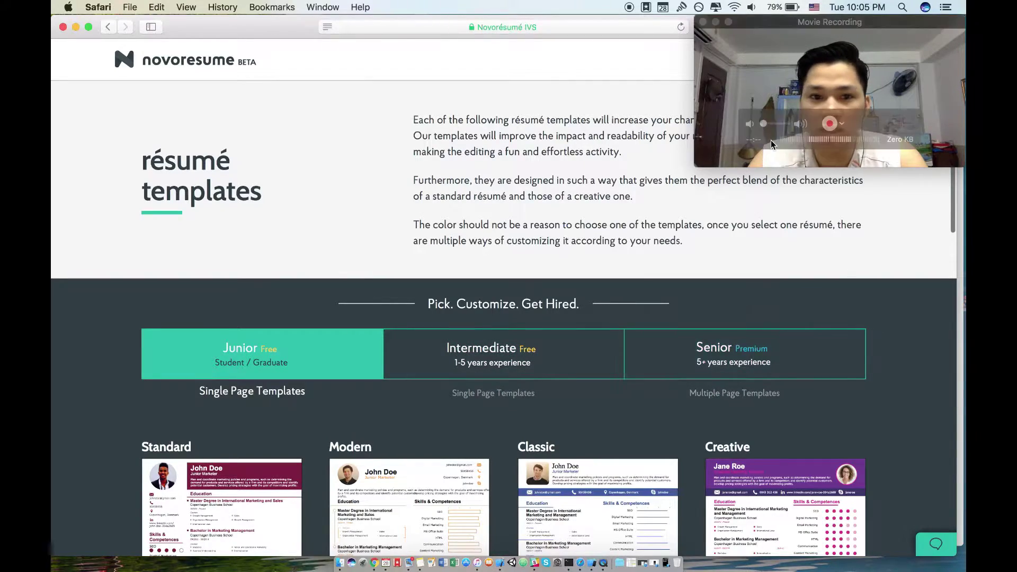
scroll(340, 462, "down", 3)
scroll(340, 461, "down", 2)
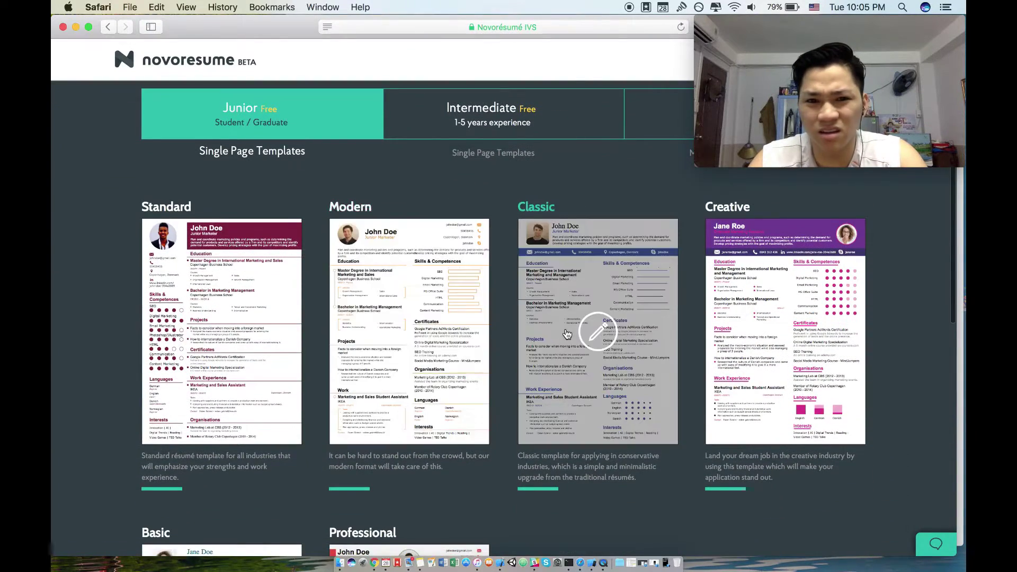
- Switch to the Intermediate templates, start a résumé with the Professional template, and dismiss the Insert function tip
scroll(594, 332, "up", 3)
left_click(528, 223)
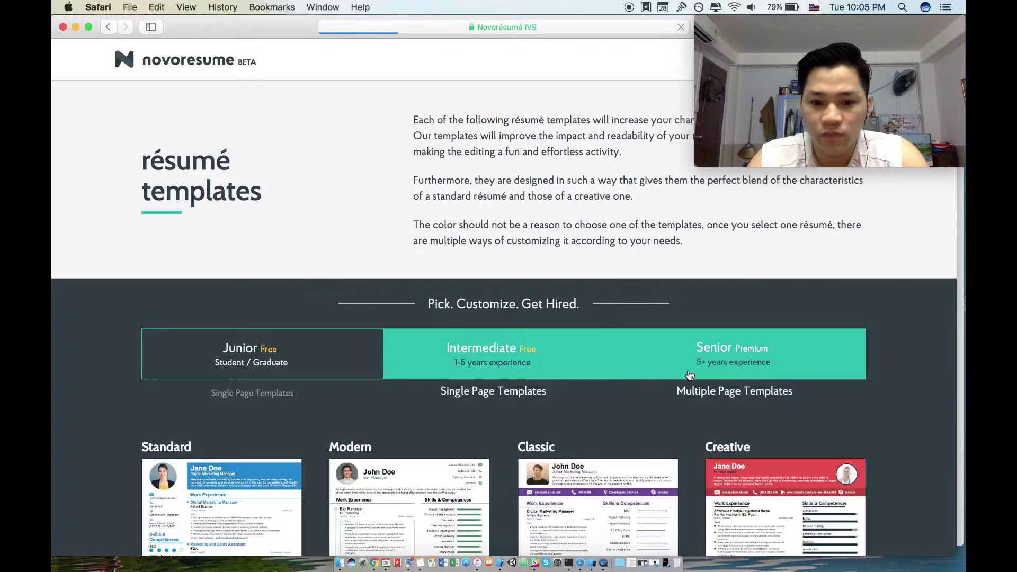
scroll(676, 438, "down", 5)
scroll(678, 437, "down", 8)
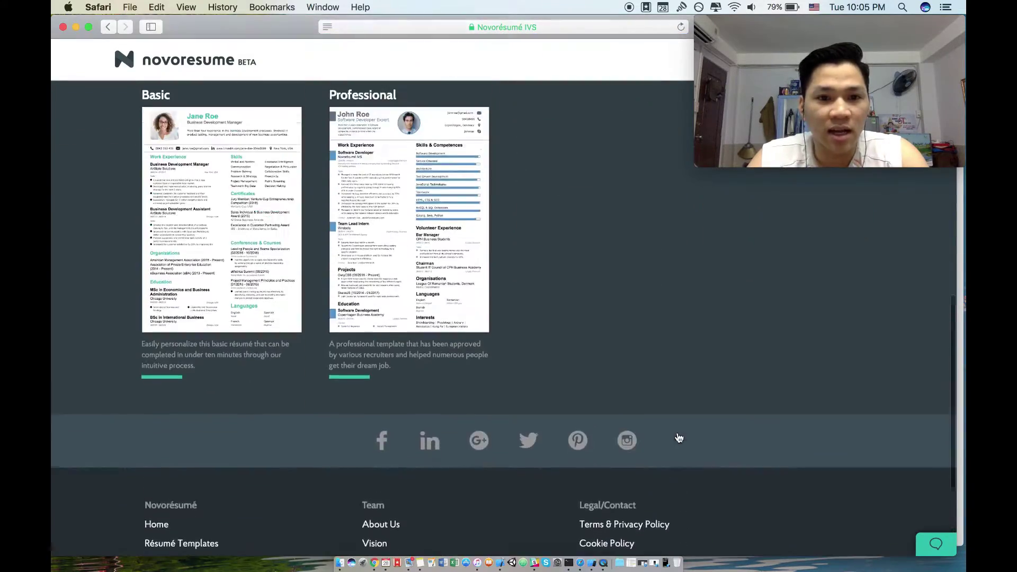
scroll(678, 437, "up", 2)
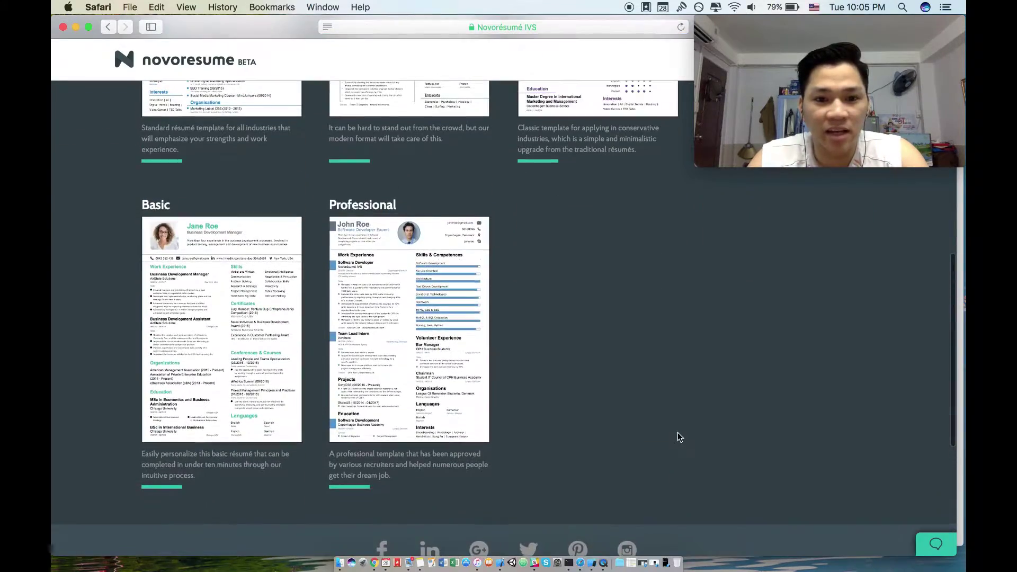
left_click(402, 330)
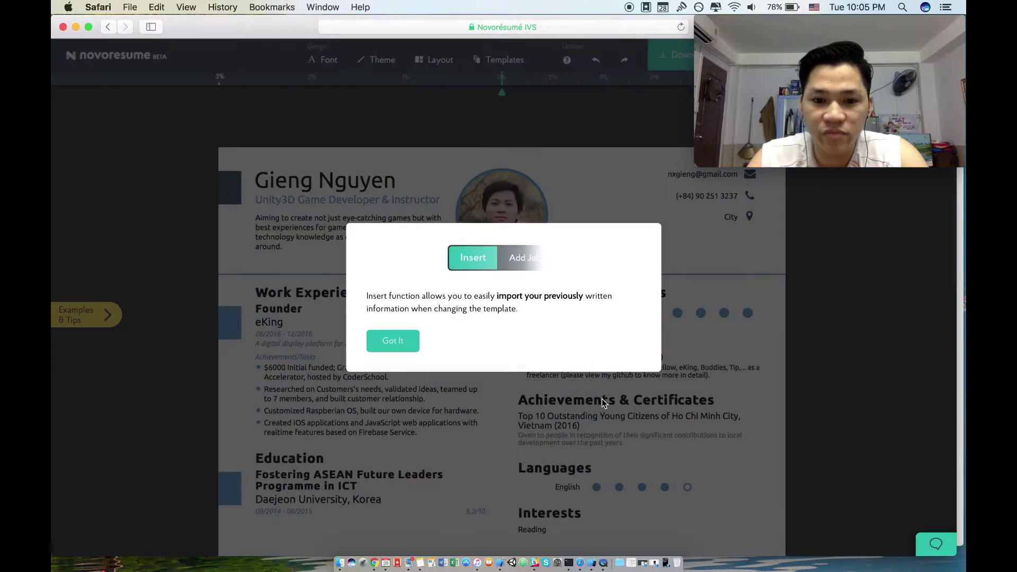
left_click(377, 344)
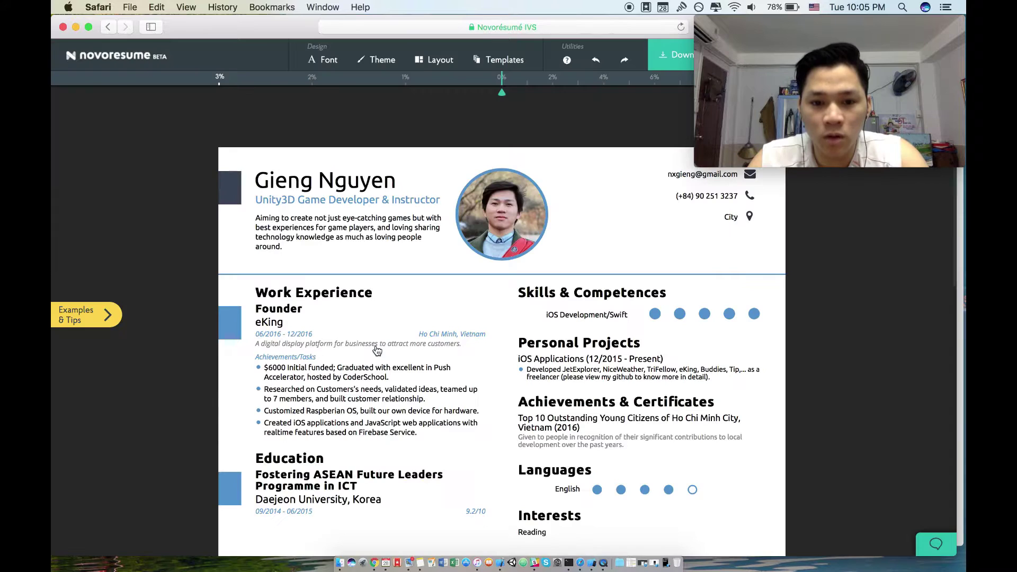
- Look over the new résumé, open its header contact details, and enable Skype and LinkedIn as the two optional contacts
scroll(530, 386, "down", 6)
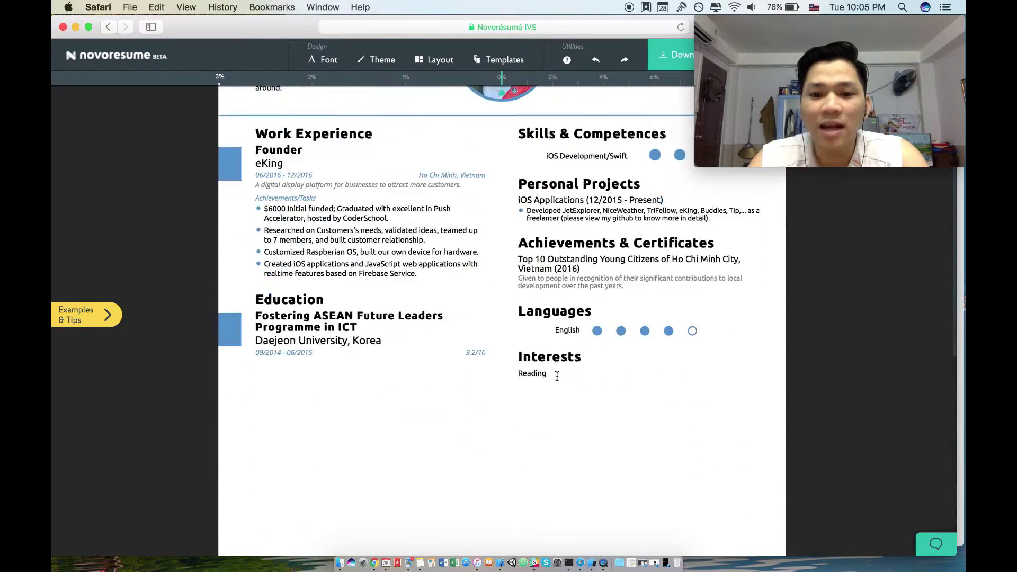
scroll(556, 376, "up", 6)
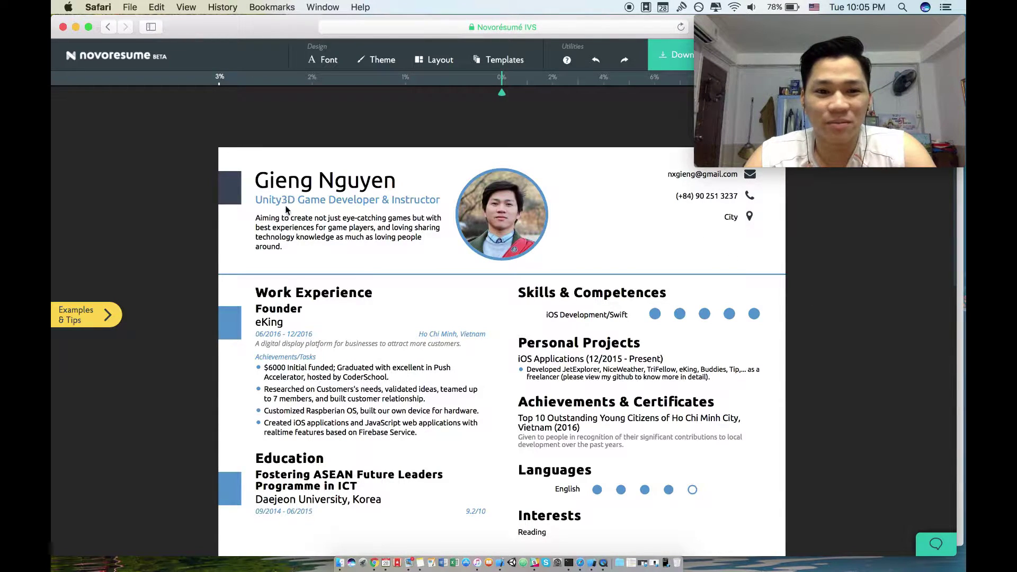
left_click_drag(258, 199, 446, 201)
left_click(338, 161)
double_click(355, 169)
left_click(353, 171)
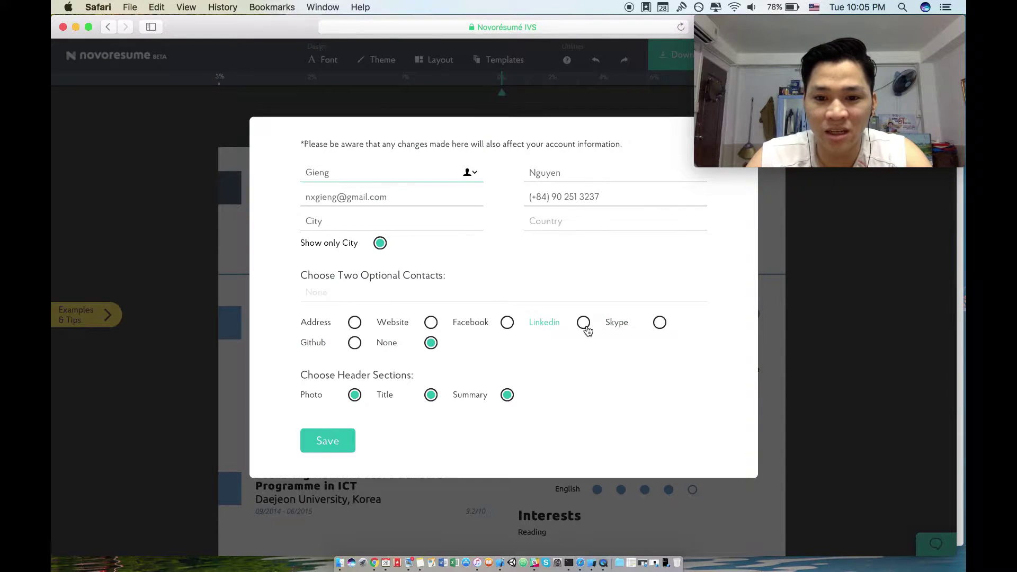
left_click(659, 322)
left_click(586, 328)
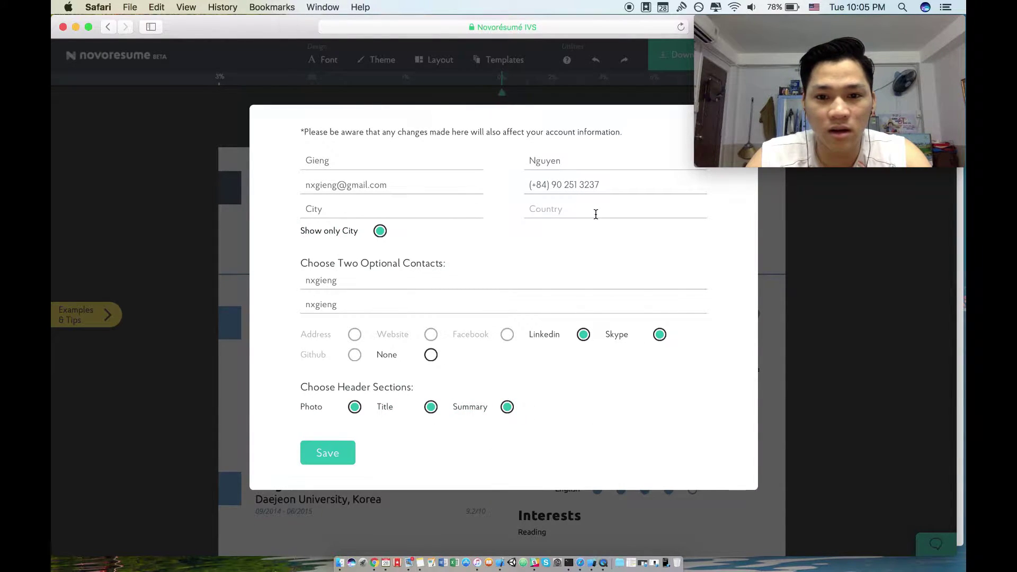
- Set the city to Ho Chi Minh city and the country to Vietnam, complete the first name, and save the contact details
left_click(399, 207)
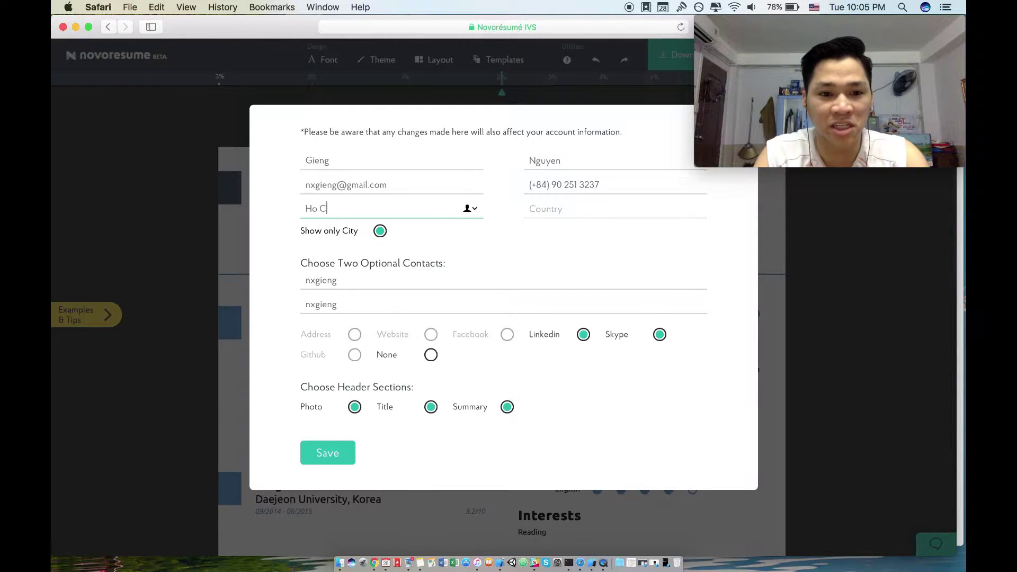
type("Ho Chi Minh city")
key("Tab")
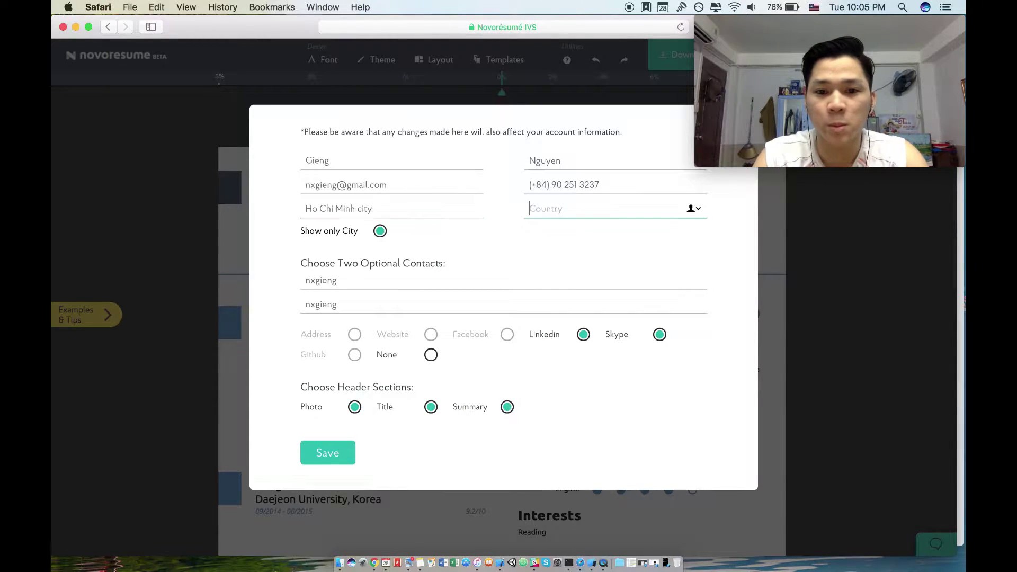
type("Vietnam")
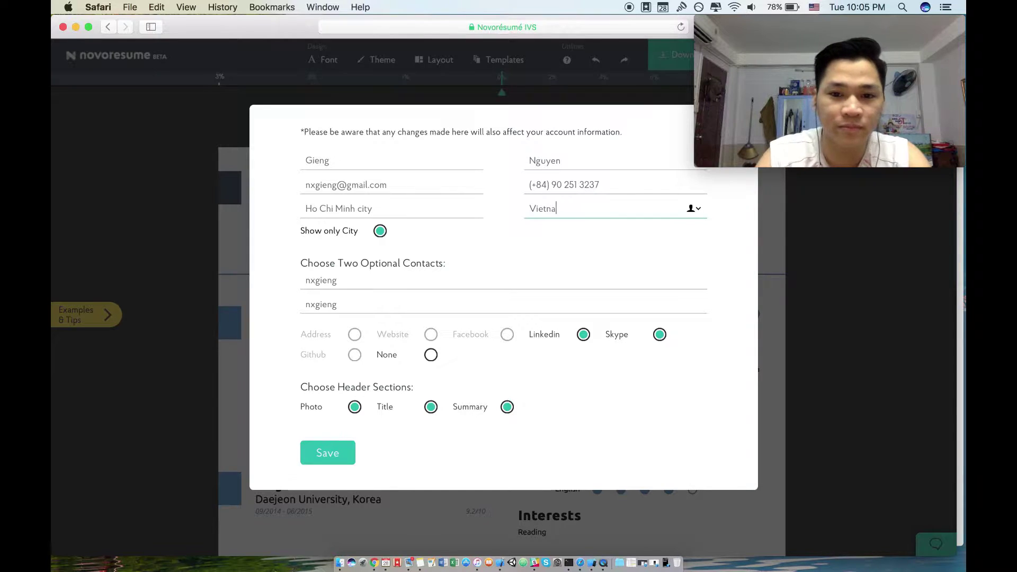
left_click(309, 162)
type("Xuan-")
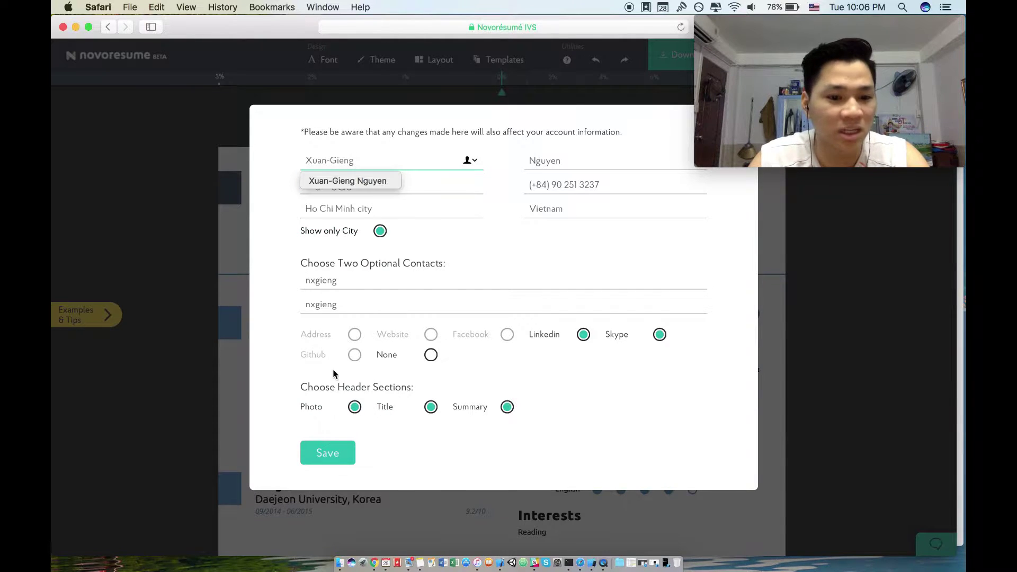
left_click(319, 461)
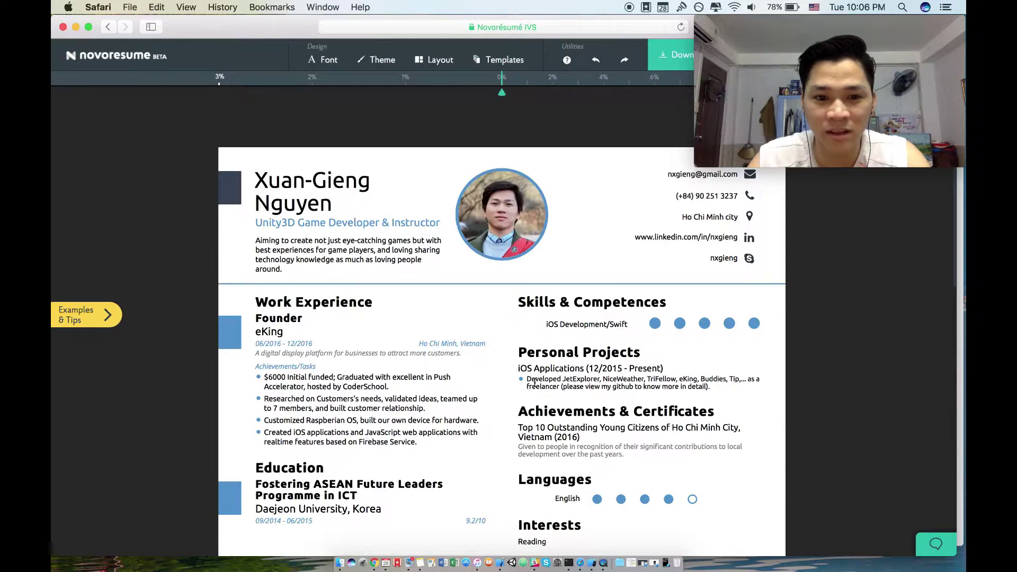
- Check the header's photo options and the saved contact details, and look over the rest of the résumé
left_click(490, 227)
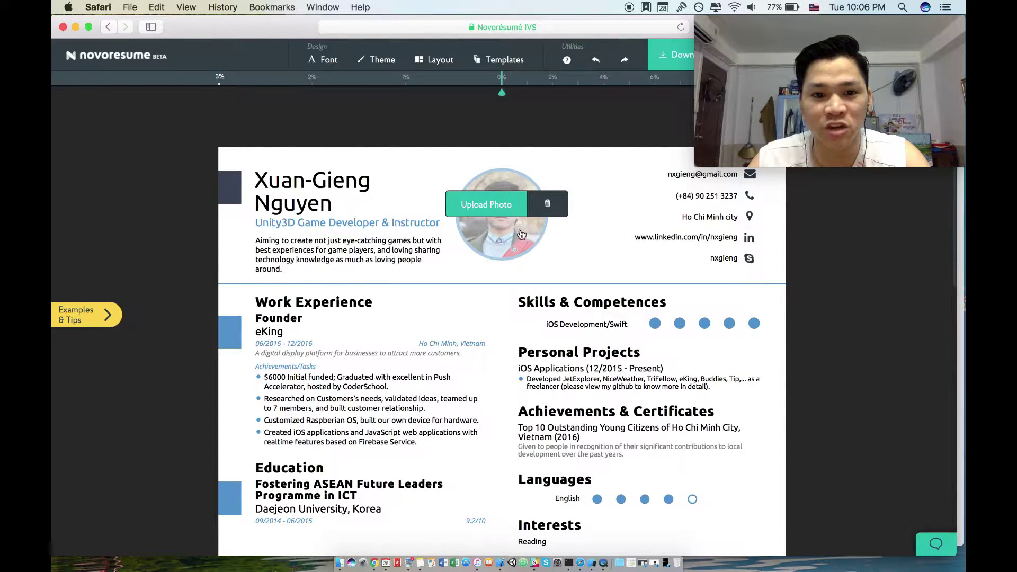
left_click(601, 272)
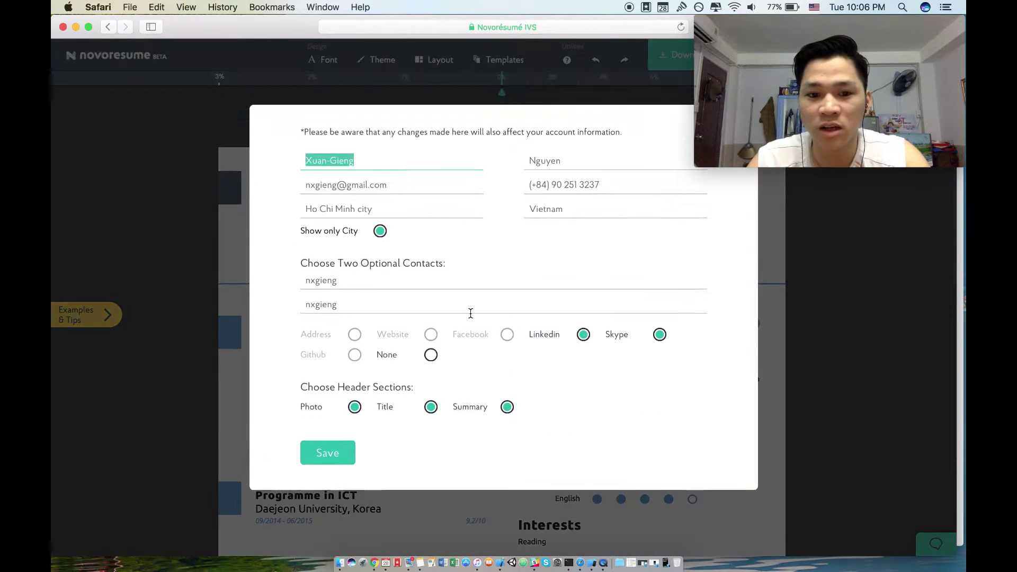
left_click(329, 454)
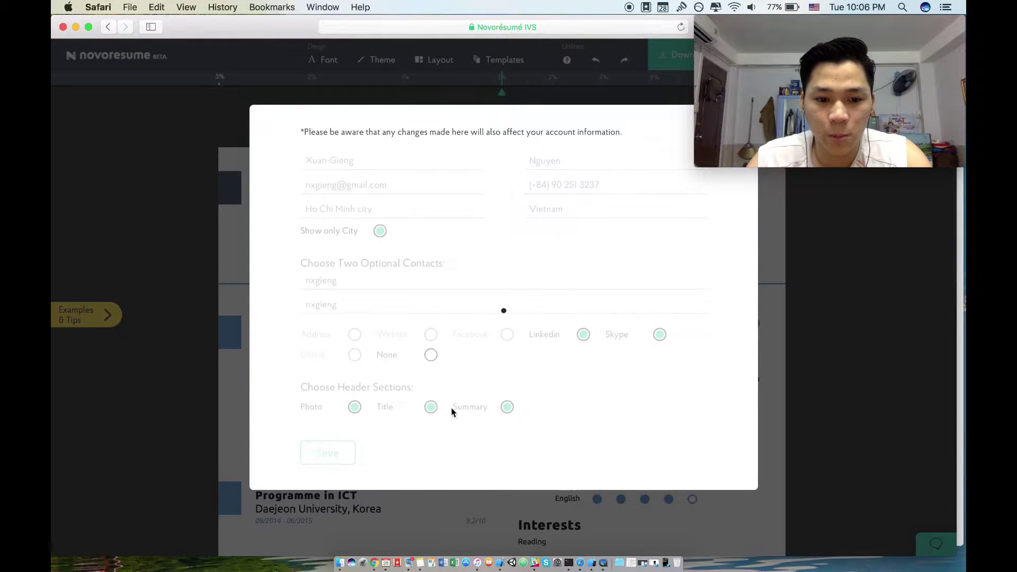
scroll(689, 402, "down", 5)
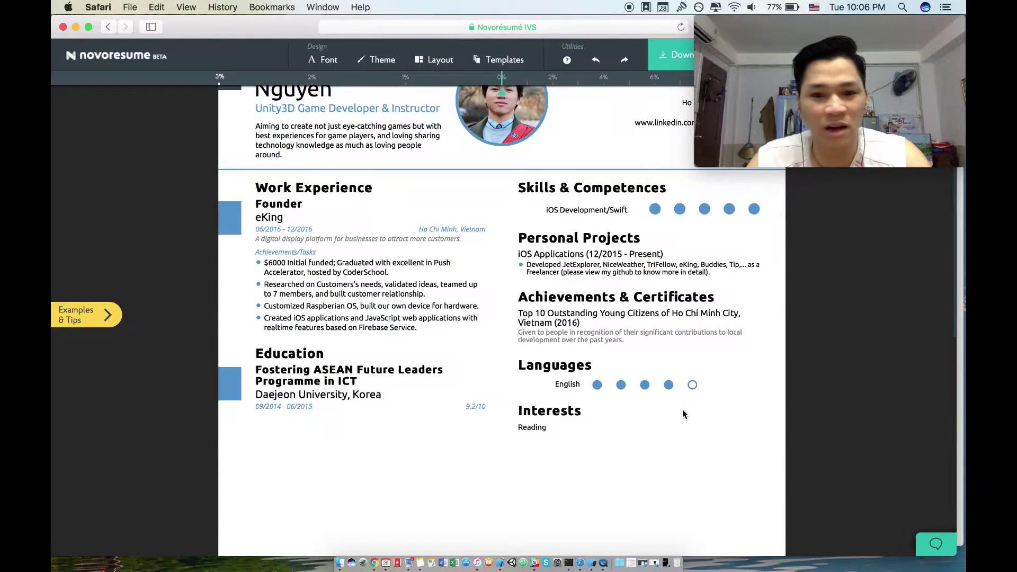
scroll(456, 391, "up", 5)
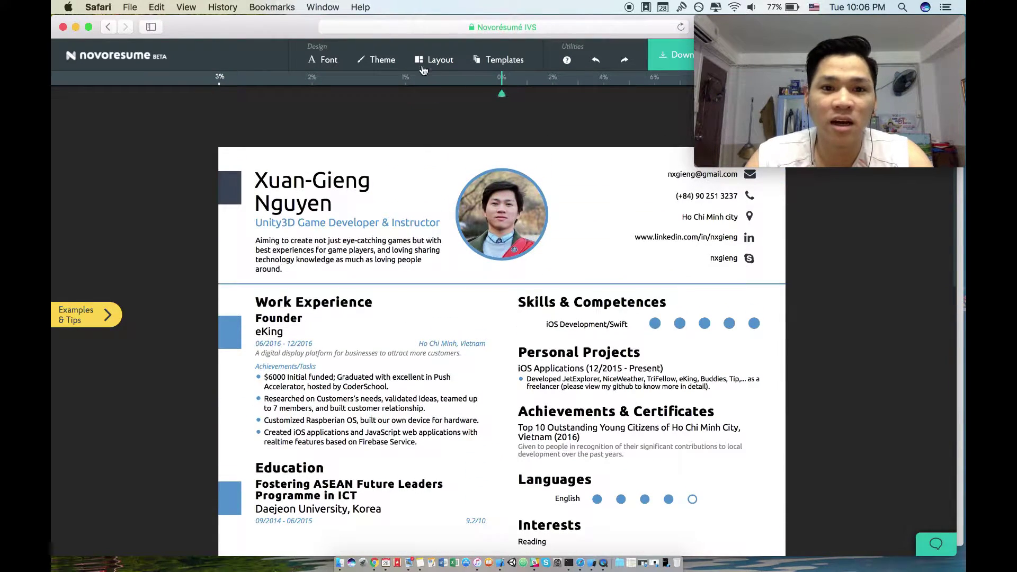
- Apply the predefined layout with Projects above Education beside Achievements, Certificate, Organization, Languages and Interests, and review the rearranged résumé
left_click(422, 62)
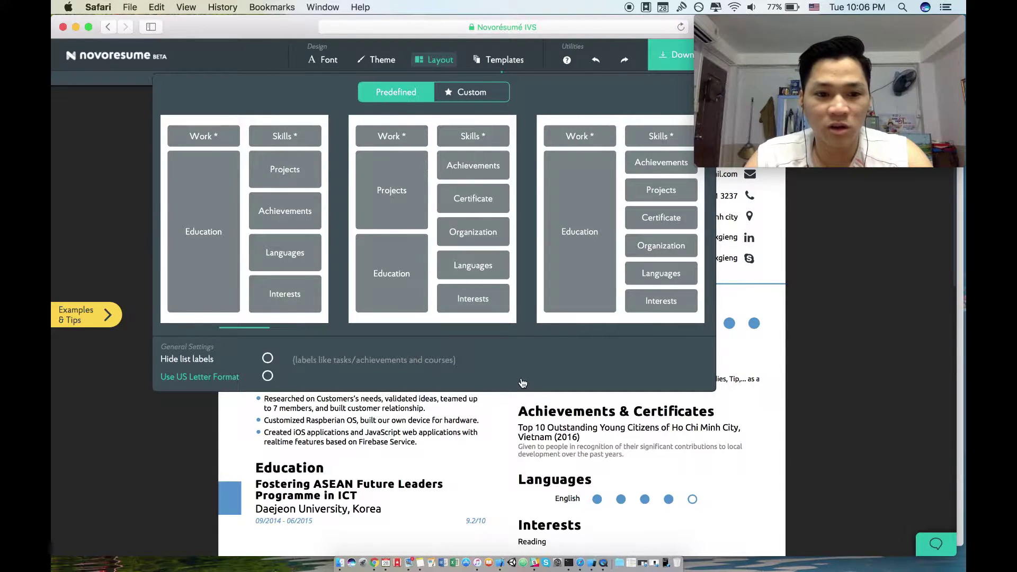
mouse_move(452, 271)
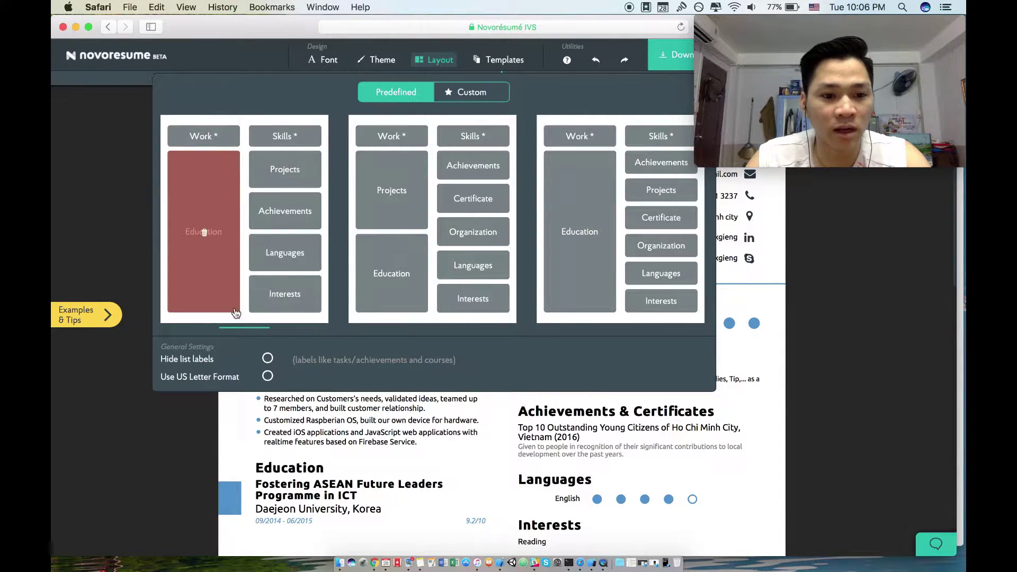
mouse_move(445, 194)
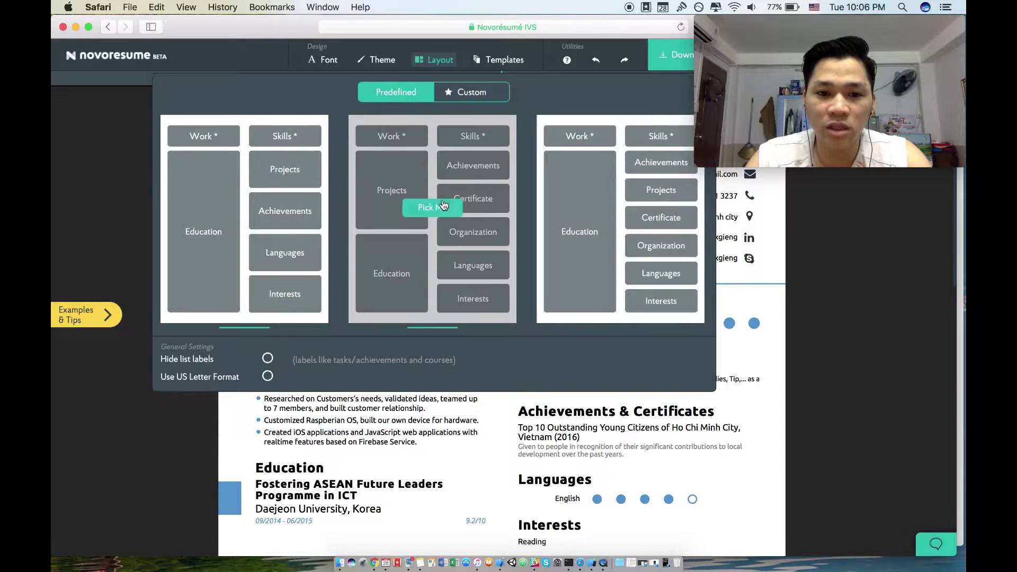
left_click(444, 207)
mouse_move(591, 198)
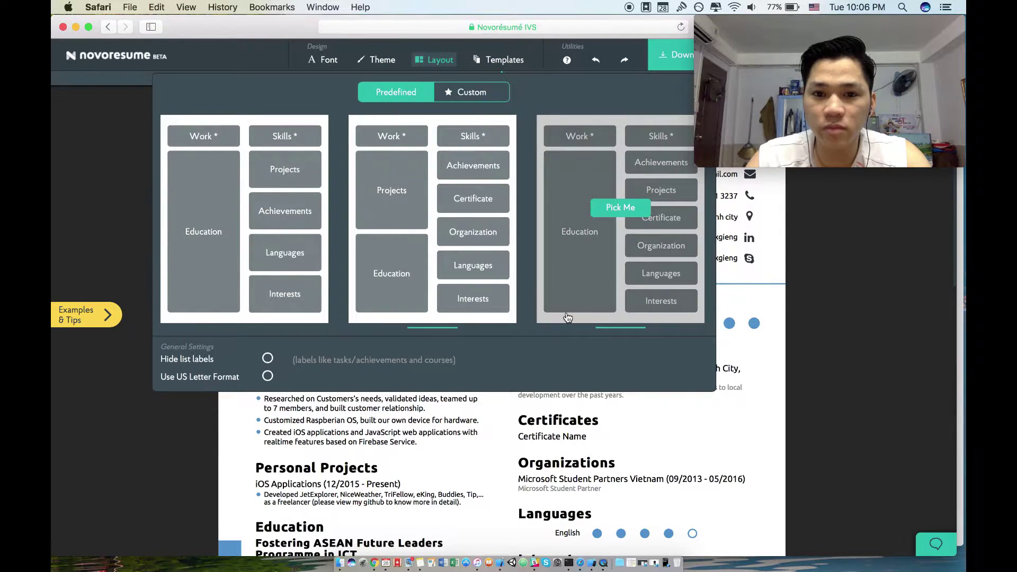
left_click(188, 457)
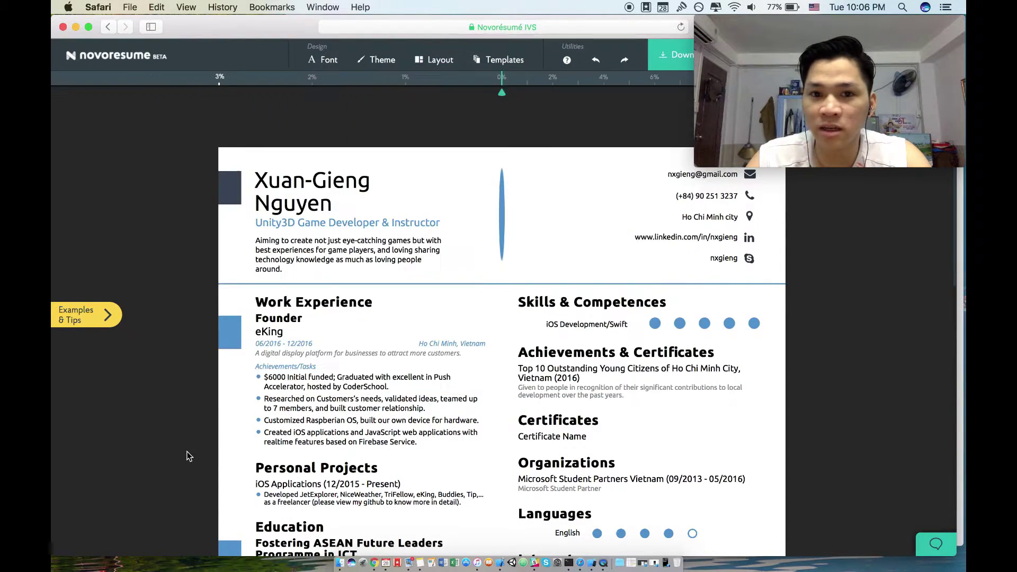
scroll(502, 385, "down", 6)
scroll(503, 386, "up", 5)
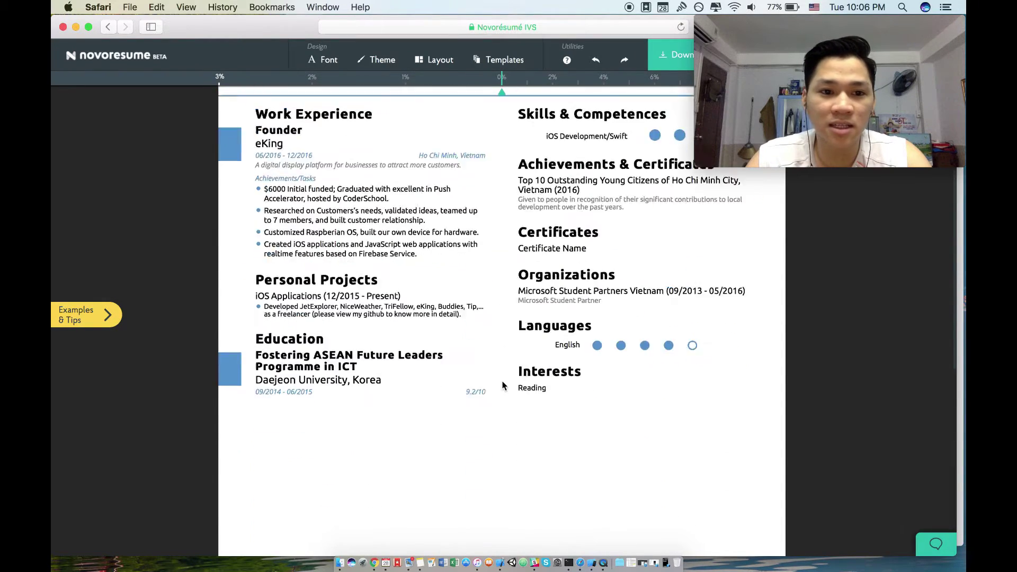
- Apply the tan and burgundy colour theme to the résumé
left_click(382, 64)
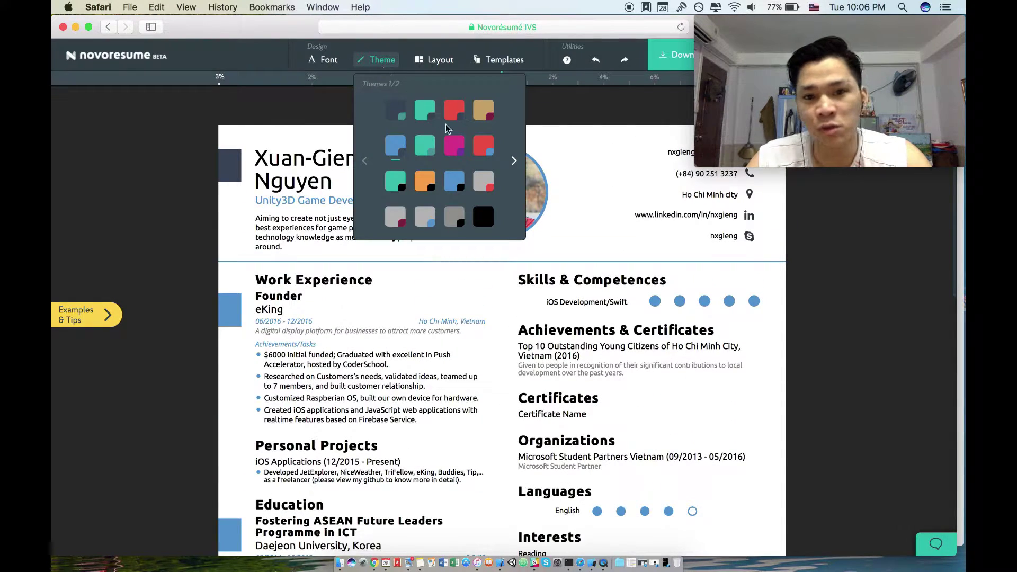
left_click(486, 112)
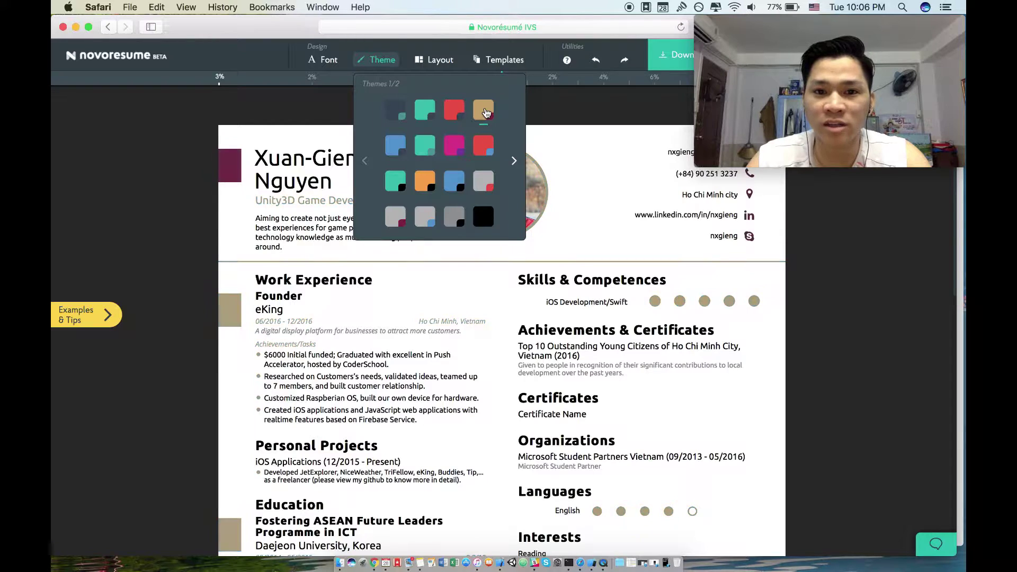
- Apply the orange and black colour theme to the résumé and check the available fonts
left_click(490, 158)
left_click(455, 117)
left_click(424, 181)
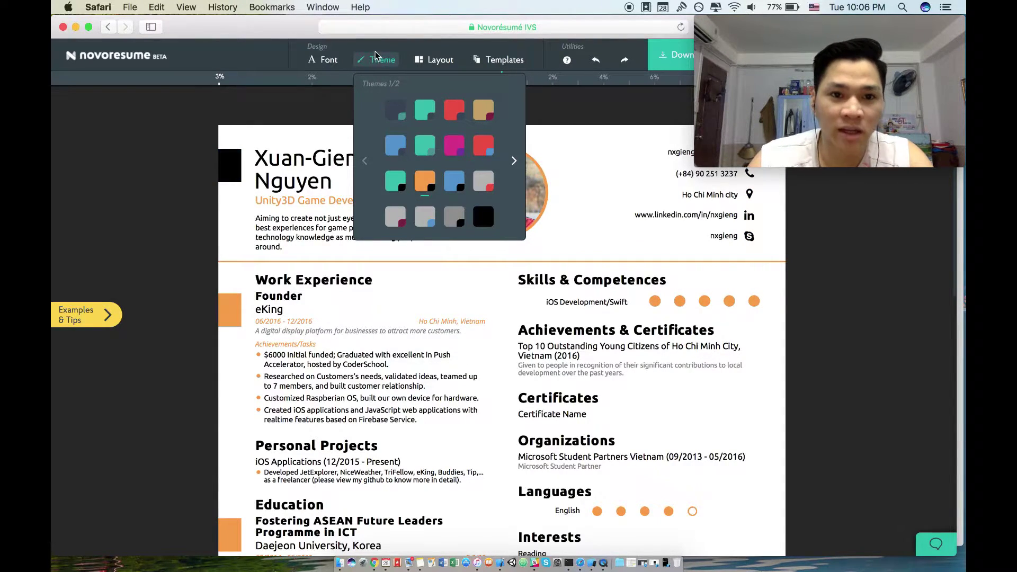
left_click(332, 62)
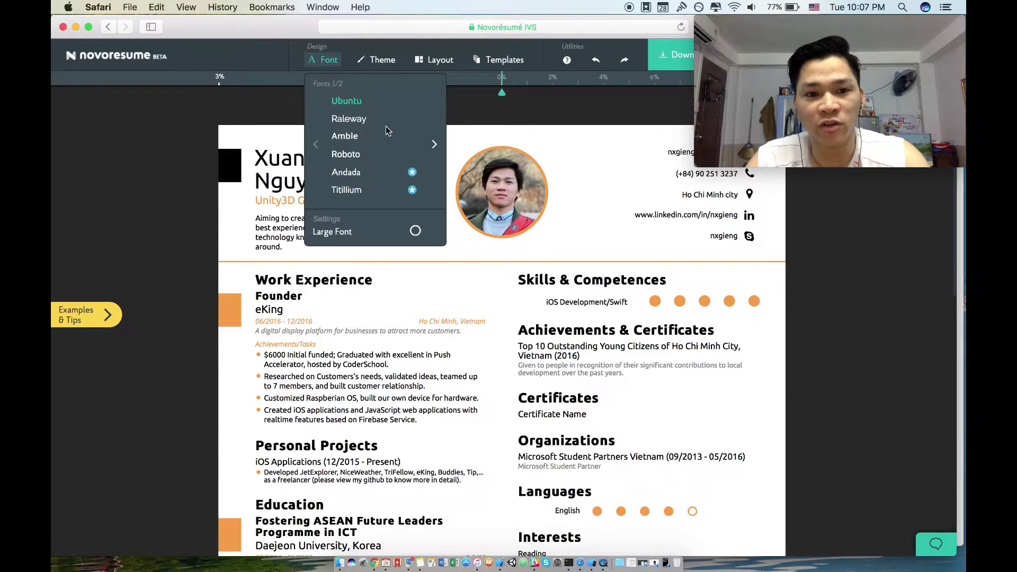
left_click(193, 215)
- Review the recoloured résumé from the header down to the Education and Interests sections
scroll(434, 401, "down", 5)
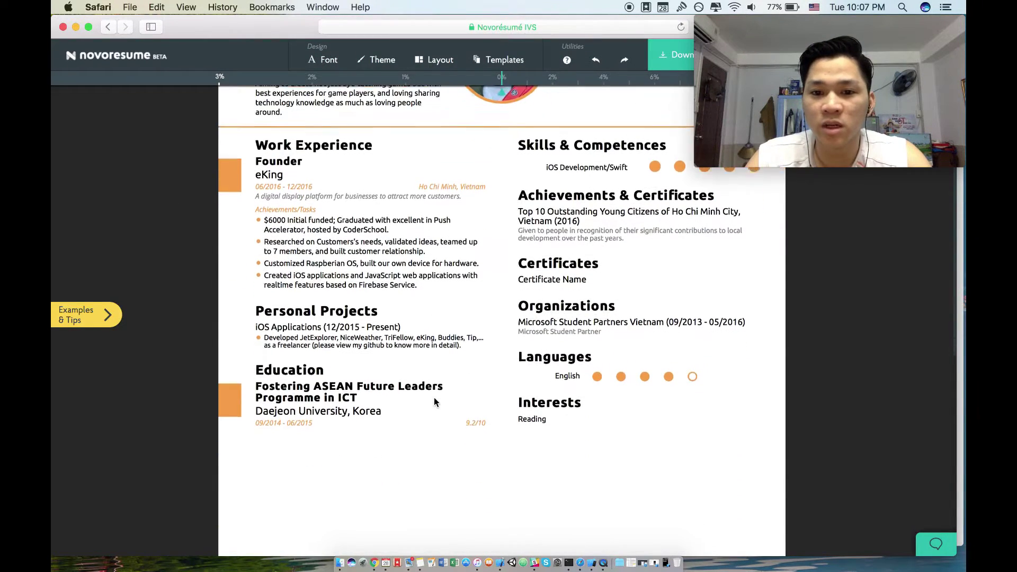
scroll(334, 421, "down", 5)
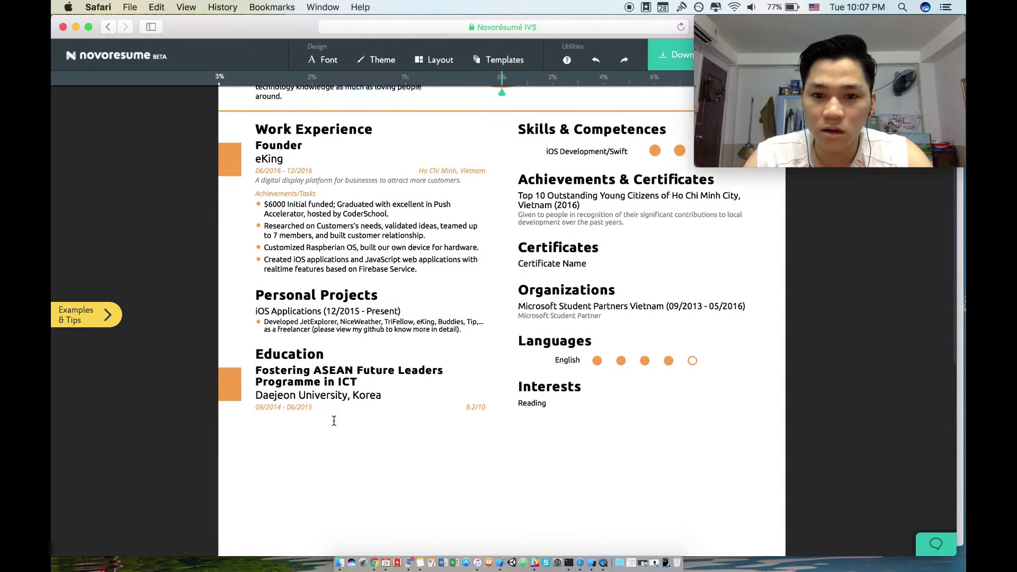
scroll(373, 317, "up", 4)
scroll(373, 318, "up", 2)
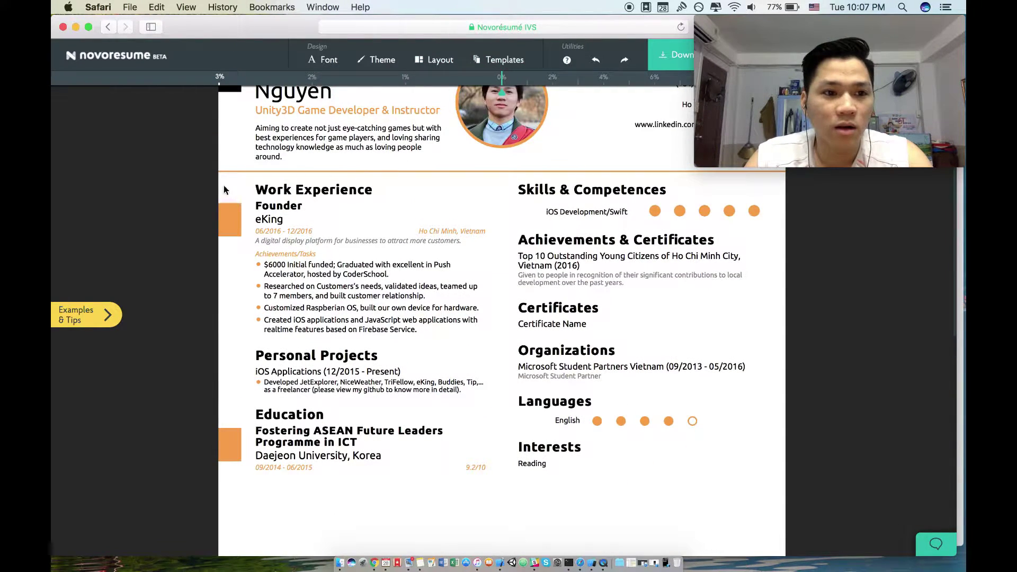
scroll(225, 340, "up", 3)
scroll(226, 340, "down", 10)
scroll(225, 346, "down", 7)
scroll(226, 345, "up", 18)
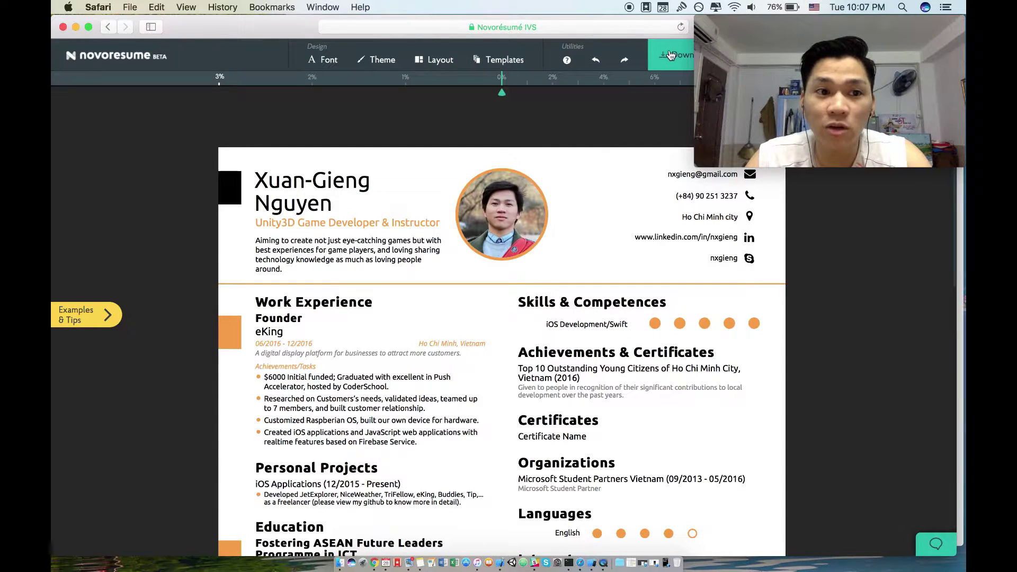
- Download the résumé as a PDF, look through the file in Preview, and close it
left_click(669, 55)
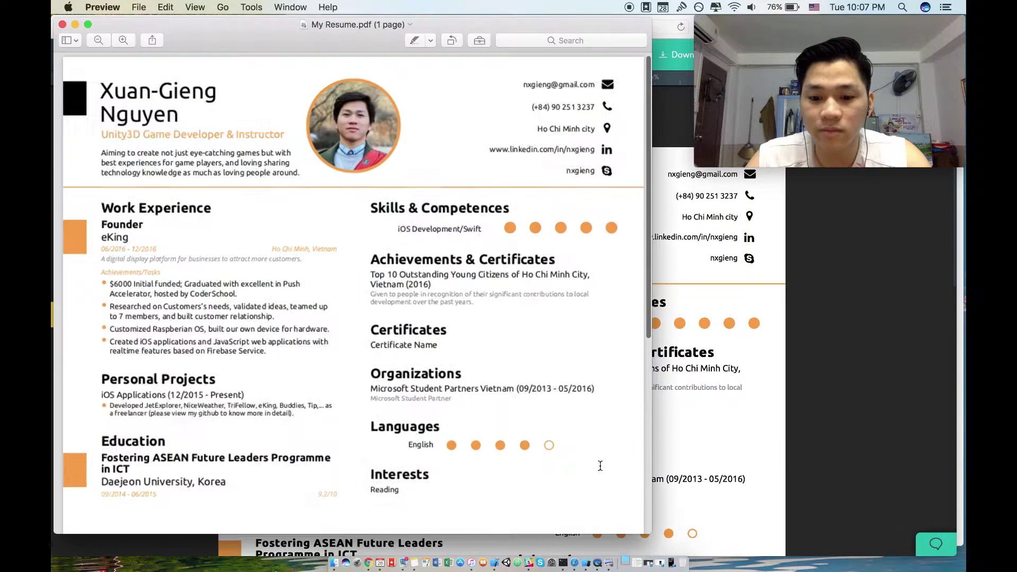
scroll(421, 404, "down", 10)
scroll(421, 404, "up", 10)
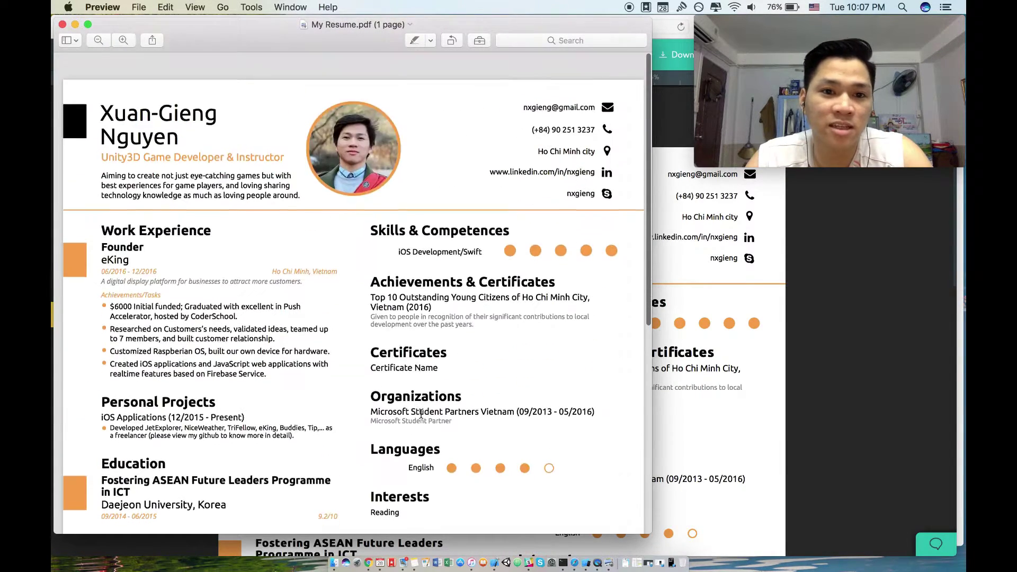
scroll(245, 280, "down", 10)
scroll(245, 281, "up", 10)
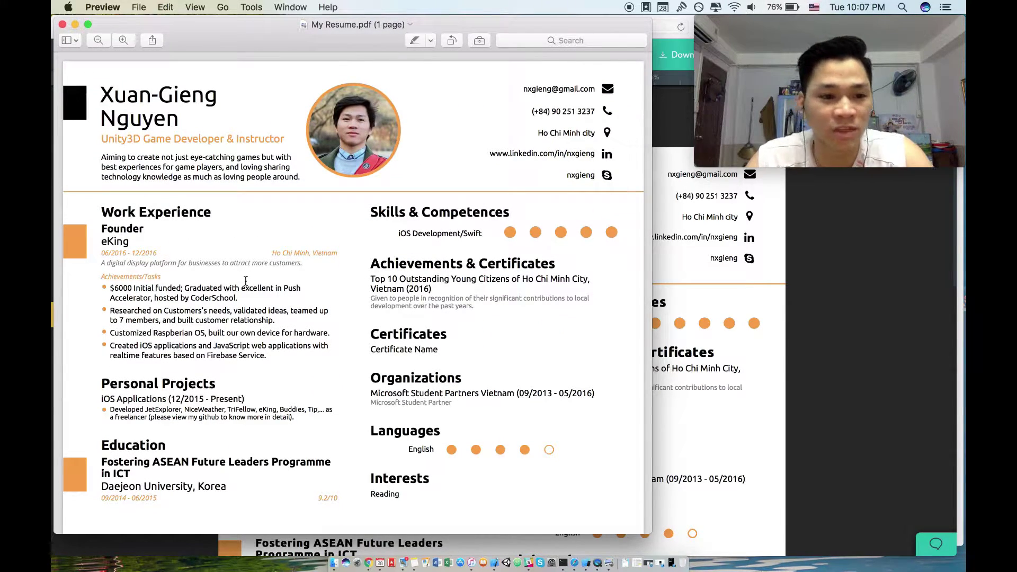
left_click(63, 25)
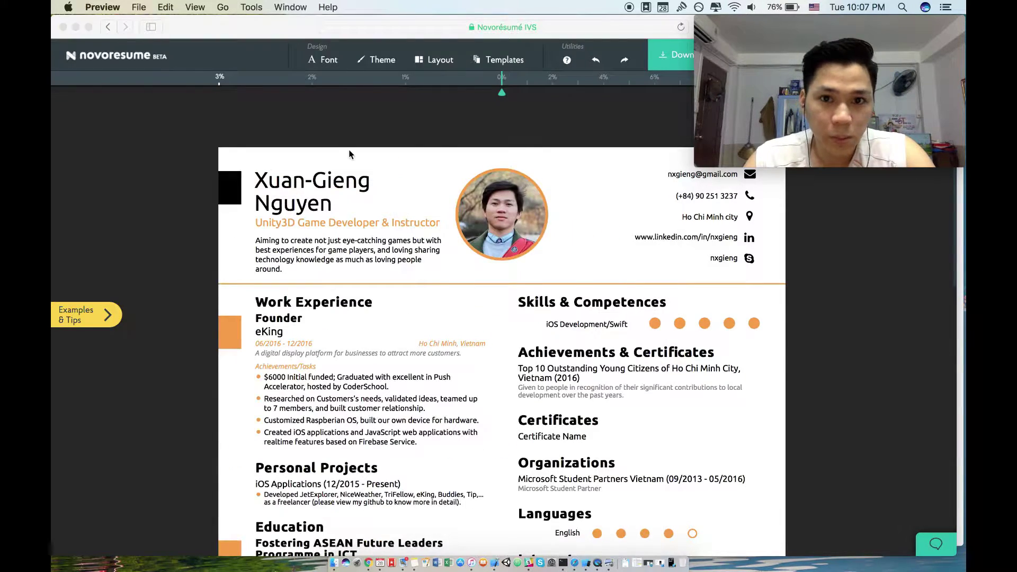
- Close the résumé editor window and open the Google Careers application form for the Software Engineer, Tango job in Singapore
left_click(62, 27)
left_click(547, 207)
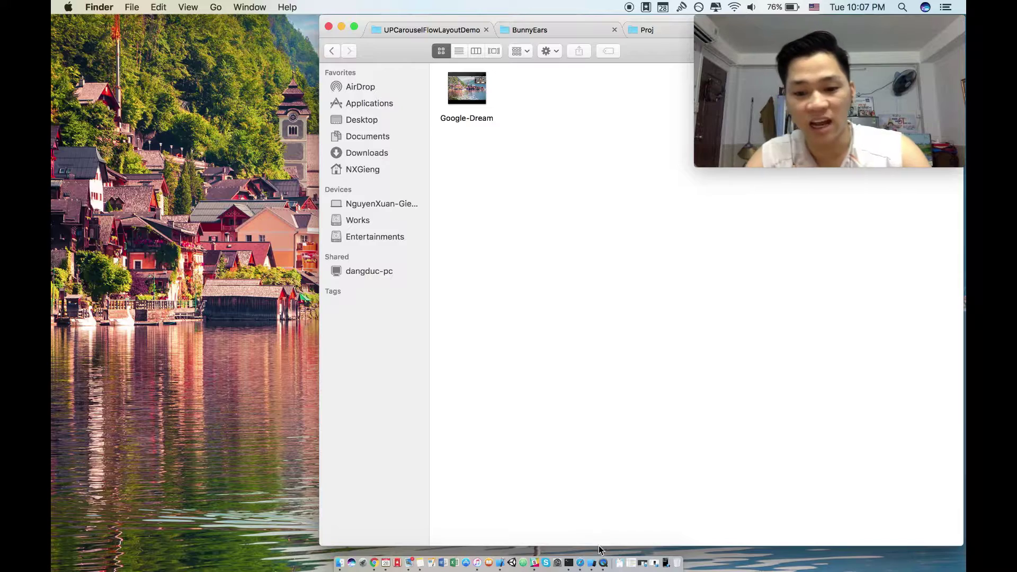
left_click(573, 550)
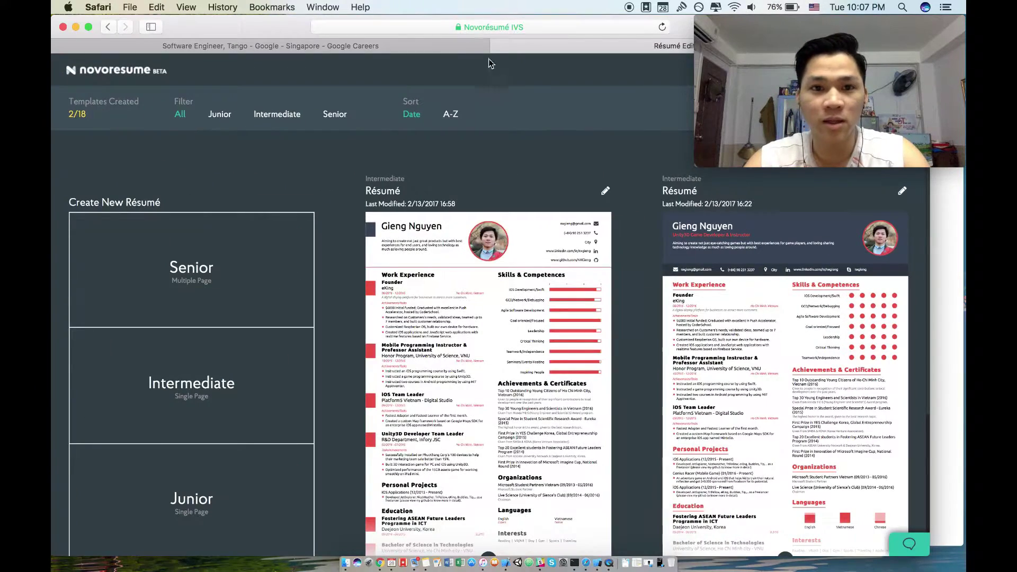
left_click(416, 45)
left_click(778, 352)
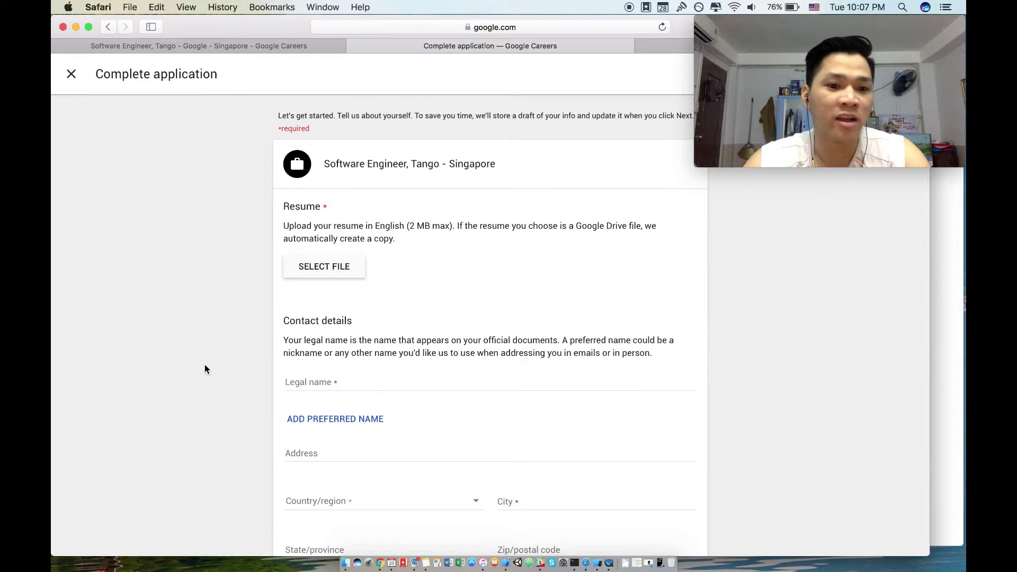
- Examine the application form's résumé upload, contact details, higher education, work experience and cover letter sections
scroll(205, 365, "down", 5)
scroll(205, 364, "down", 10)
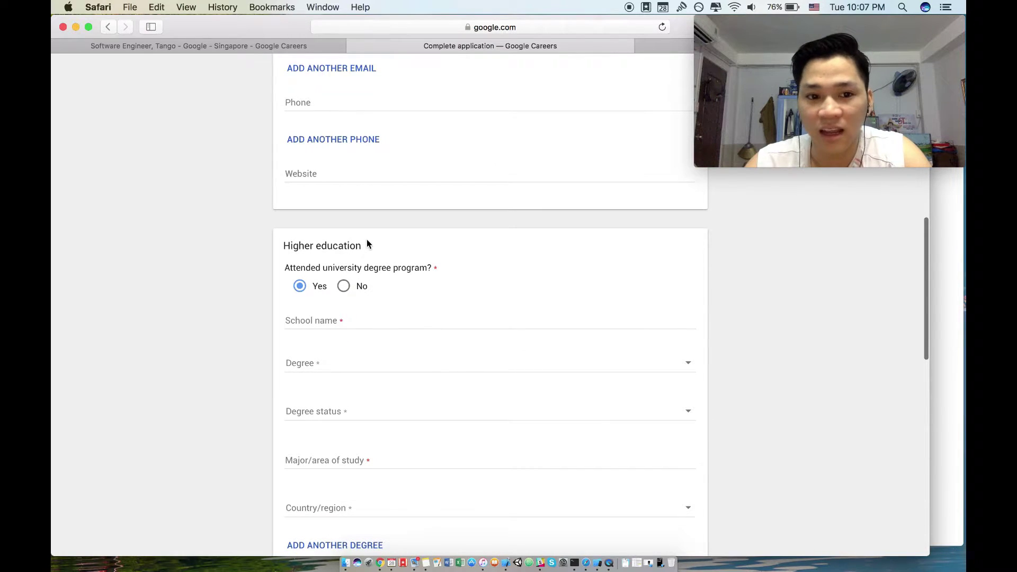
scroll(755, 399, "down", 3)
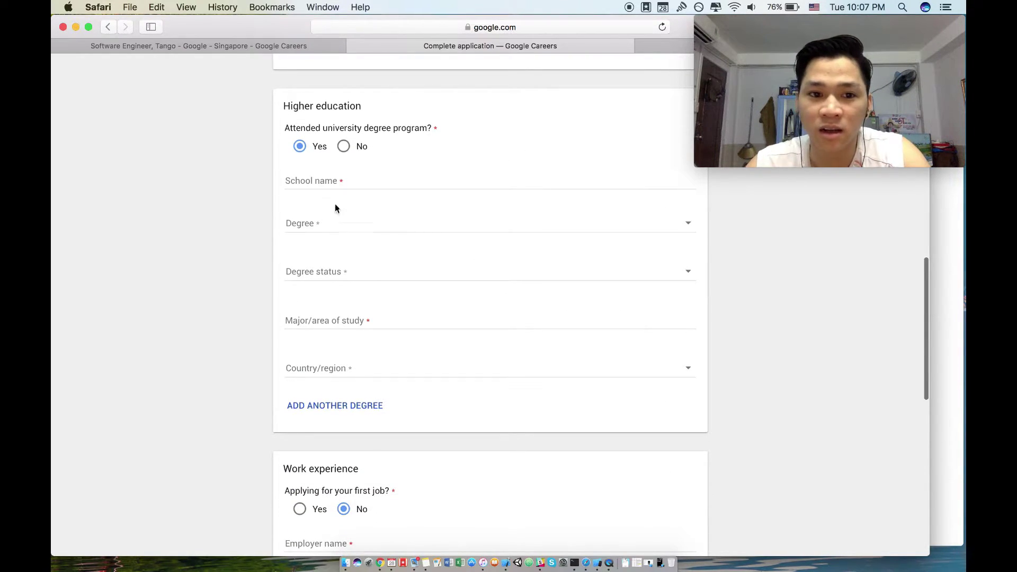
scroll(236, 349, "down", 12)
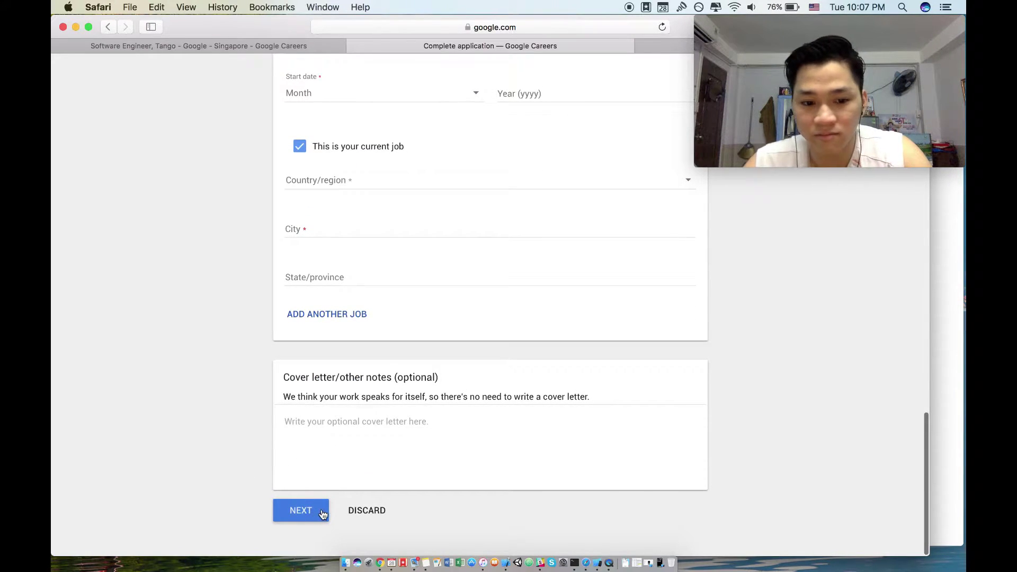
scroll(331, 432, "up", 15)
scroll(332, 432, "down", 15)
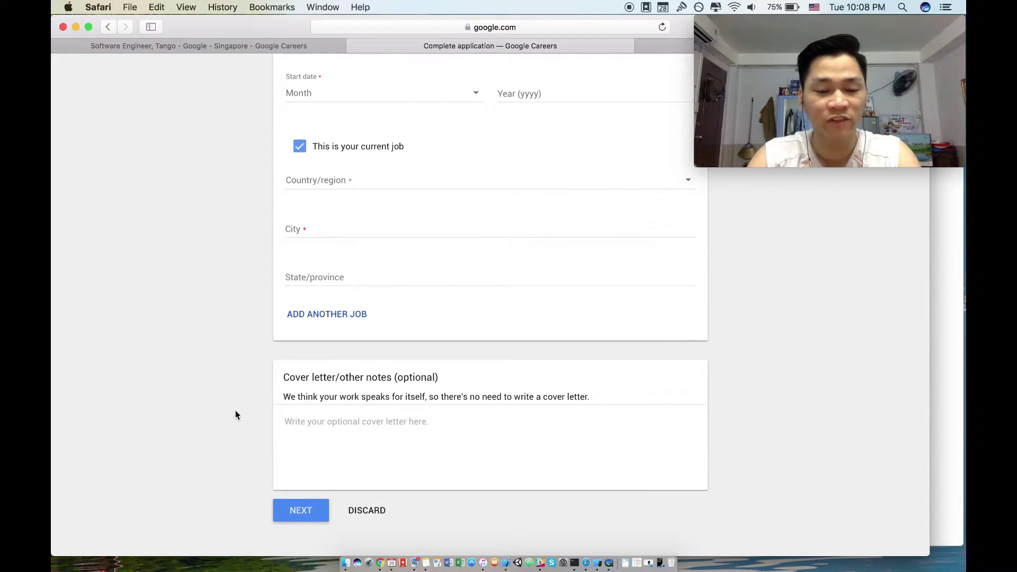
scroll(235, 410, "up", 7)
scroll(235, 410, "down", 6)
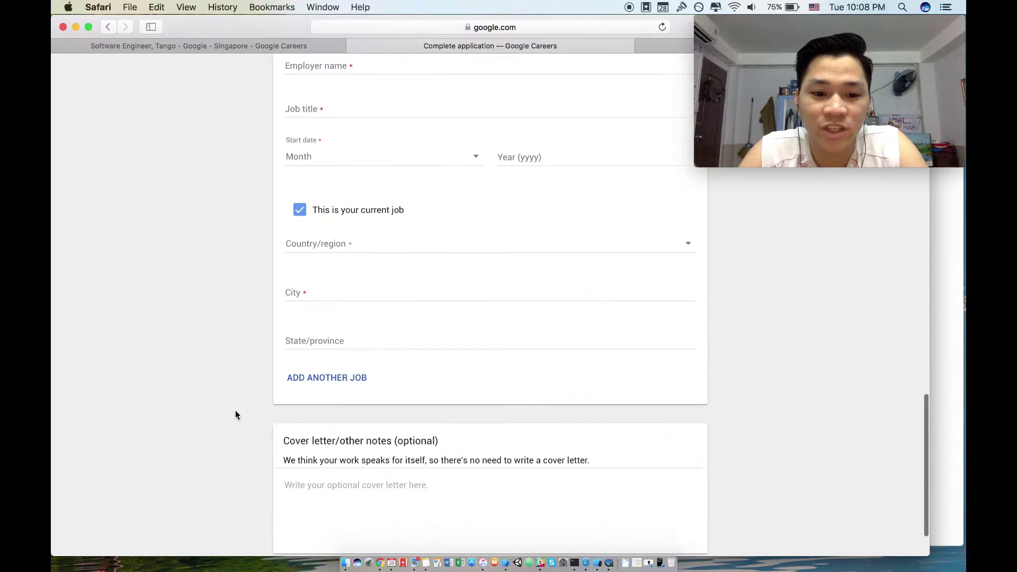
scroll(235, 410, "down", 3)
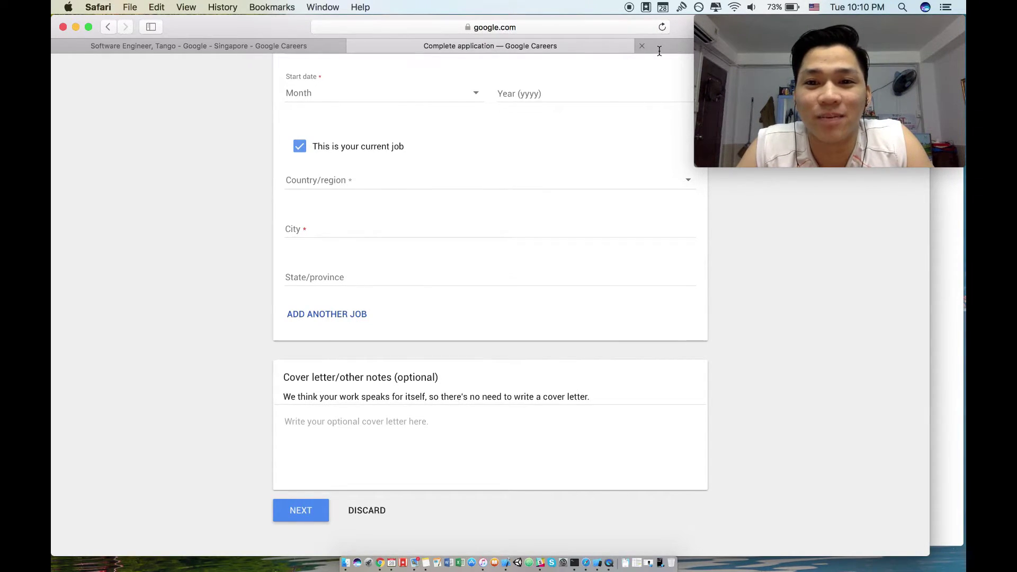
- Open crackingthecodinginterview.com in a new tab and look over the book's home page
key("super+t")
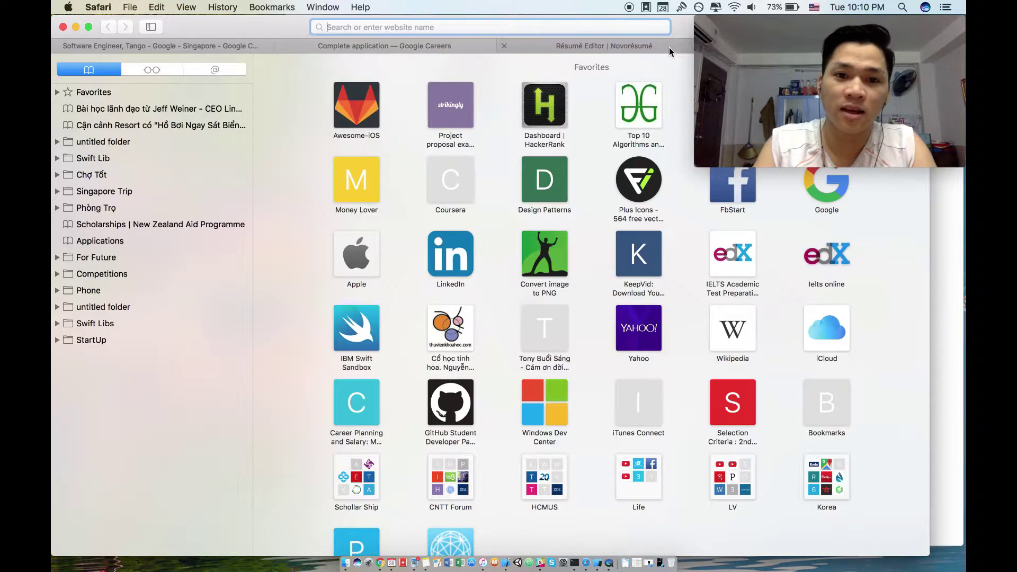
type("crackingthecodinginterview.com")
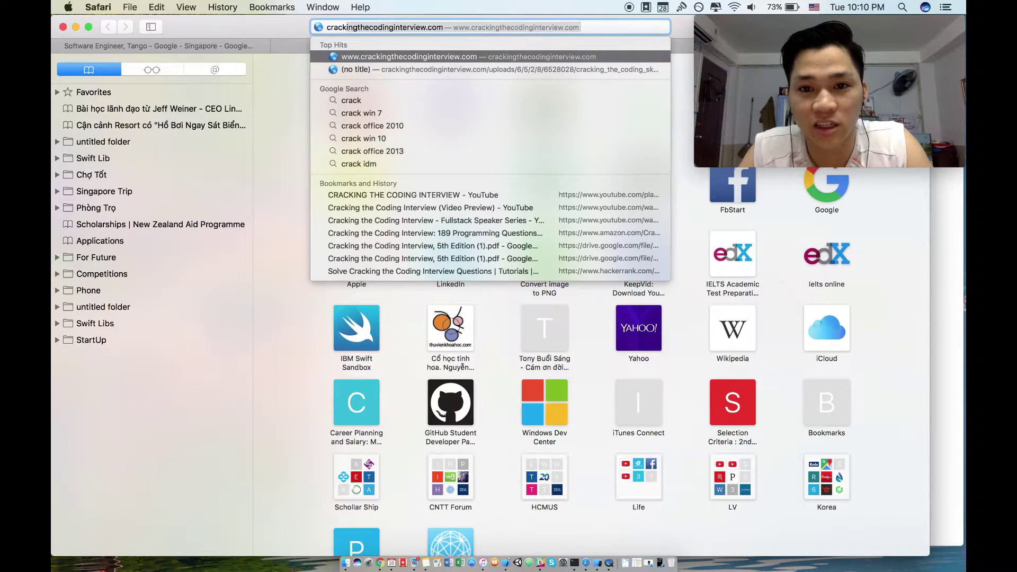
key("Return")
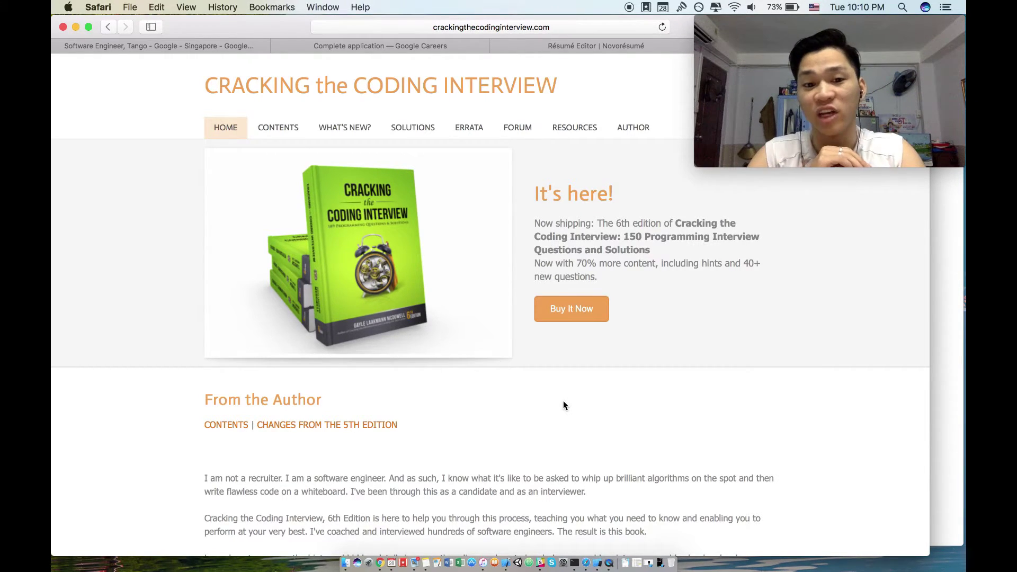
scroll(564, 405, "down", 6)
scroll(564, 405, "up", 4)
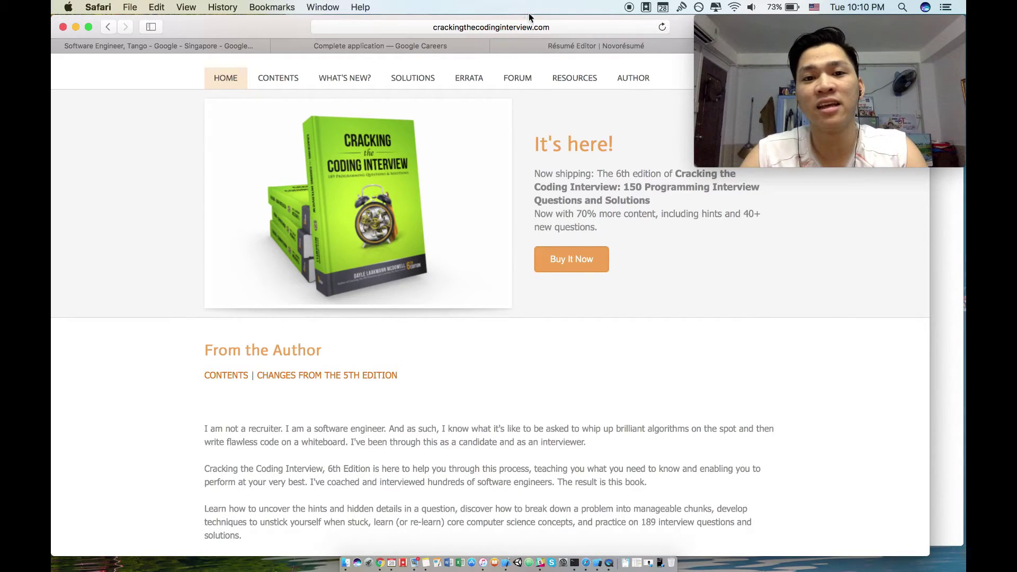
- Go to the HackerRank website in the Cracking the Coding Interview tab
left_click(595, 24)
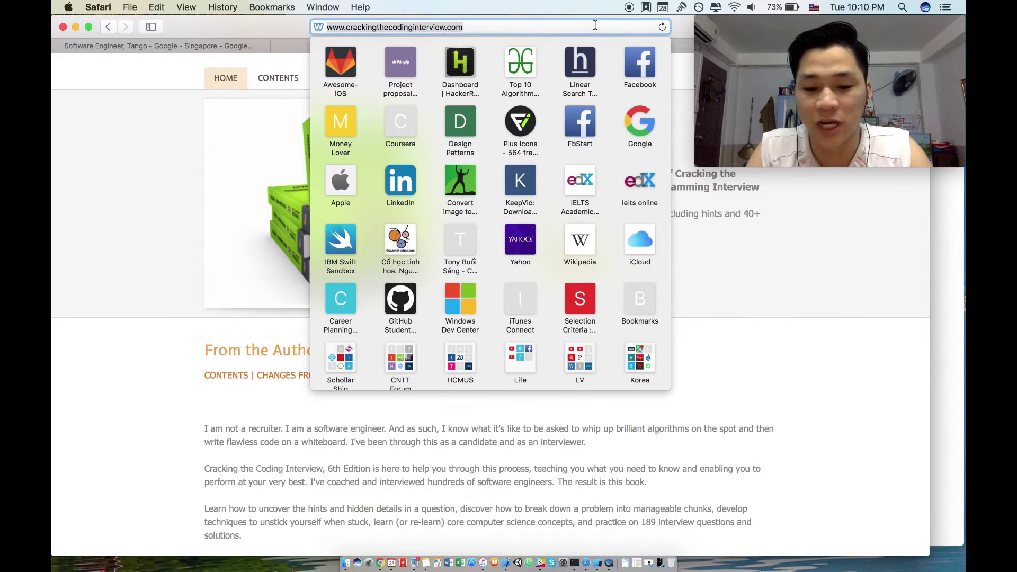
type("hack")
key("Down")
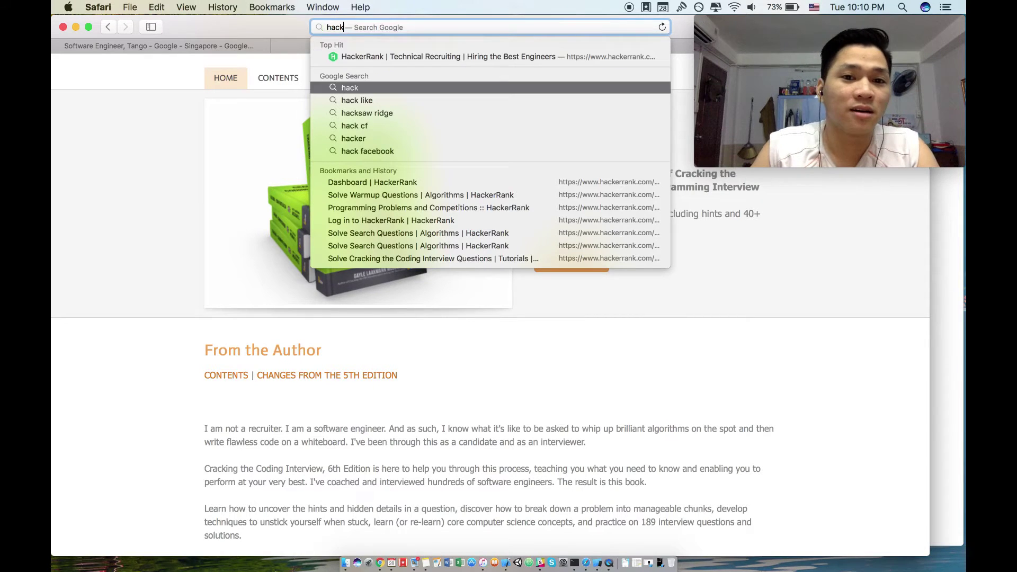
key("Up")
key("Return")
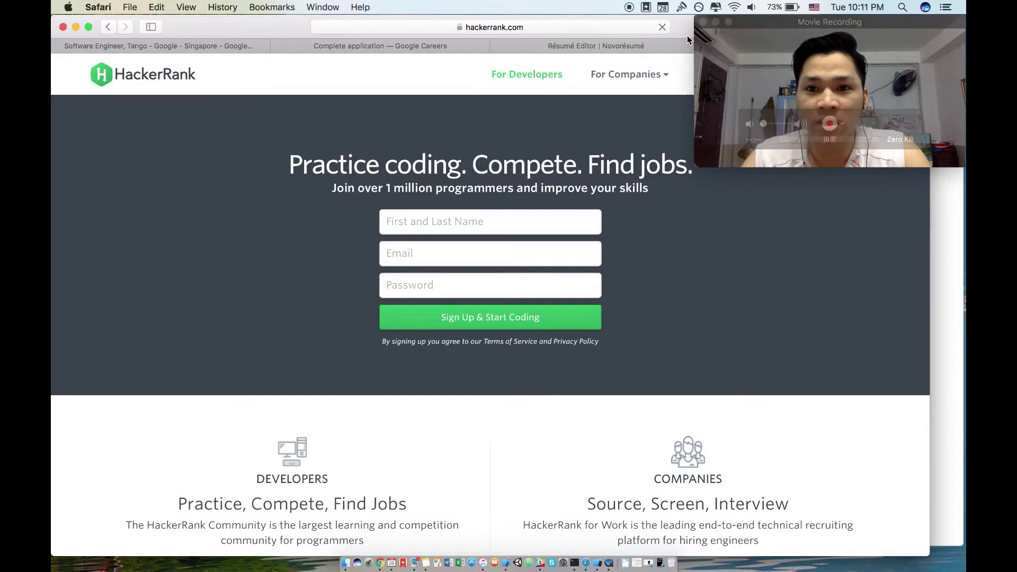
- Bring the browser window back into view and log in to HackerRank with the Google account
left_click_drag(688, 36, 533, 32)
left_click(643, 79)
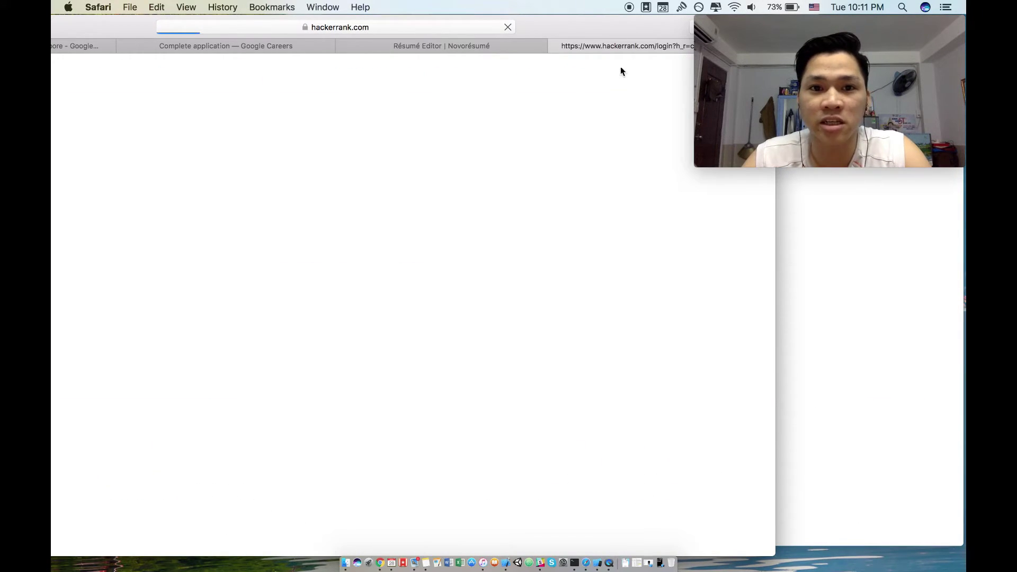
left_click_drag(588, 25, 666, 25)
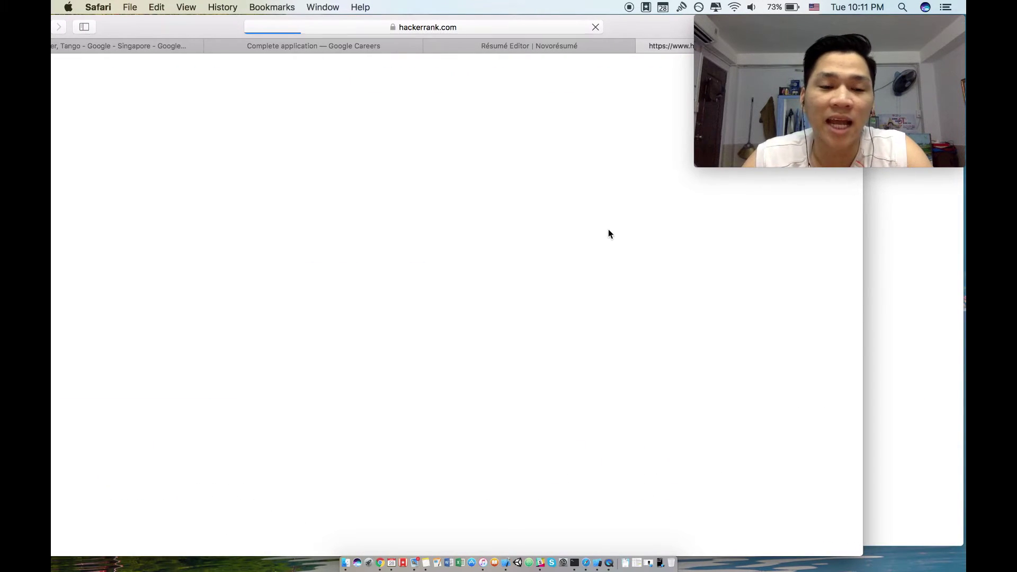
left_click_drag(196, 27, 259, 8)
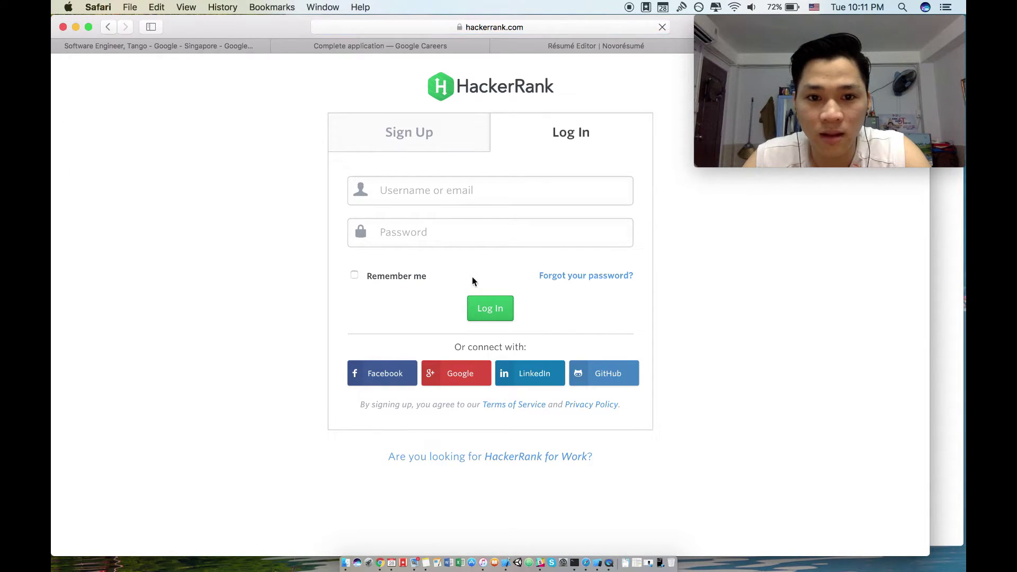
left_click(453, 375)
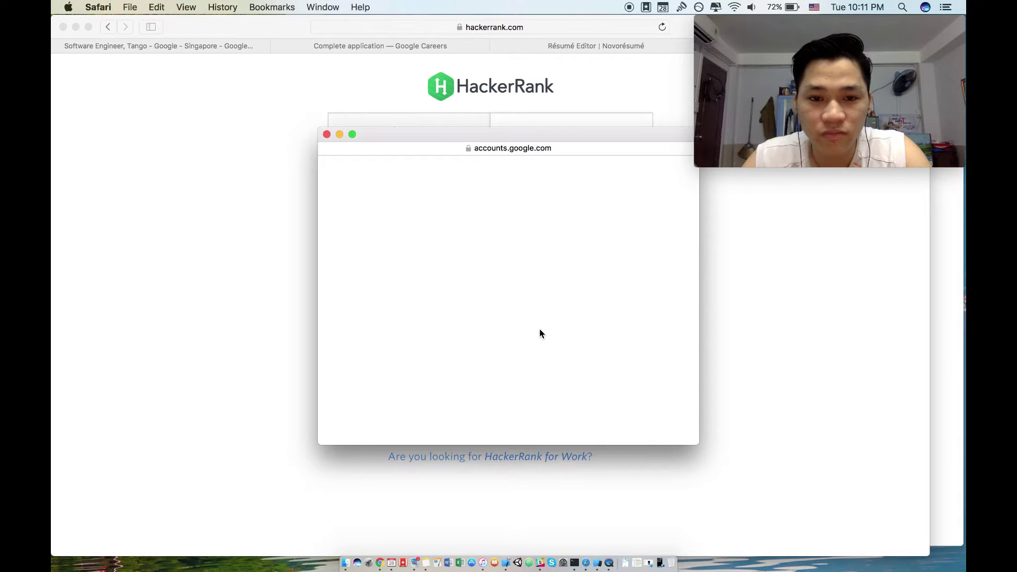
left_click(499, 264)
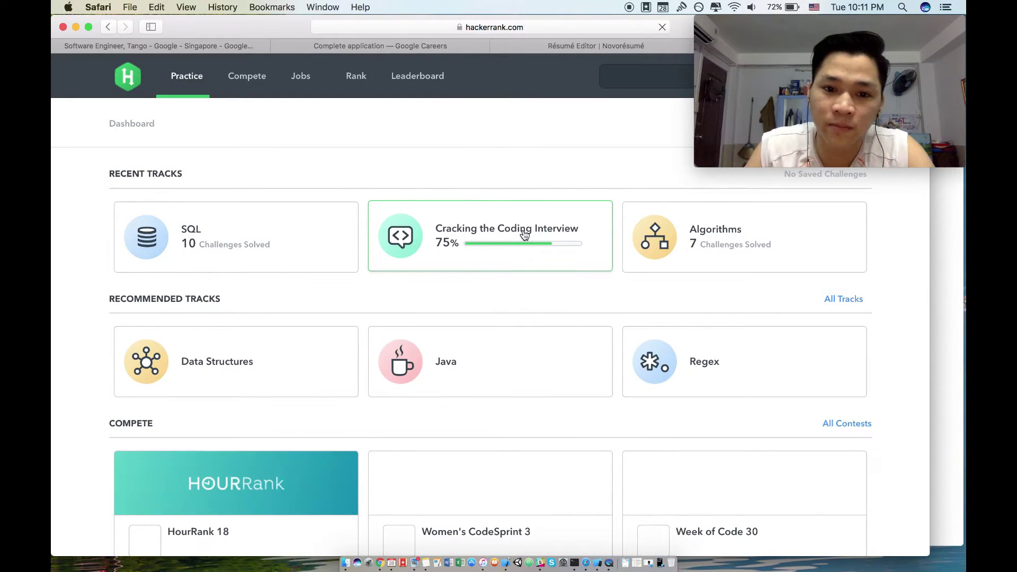
- Open the Cracking the Coding Interview track and look over its technique videos and data structure challenges
left_click(518, 225)
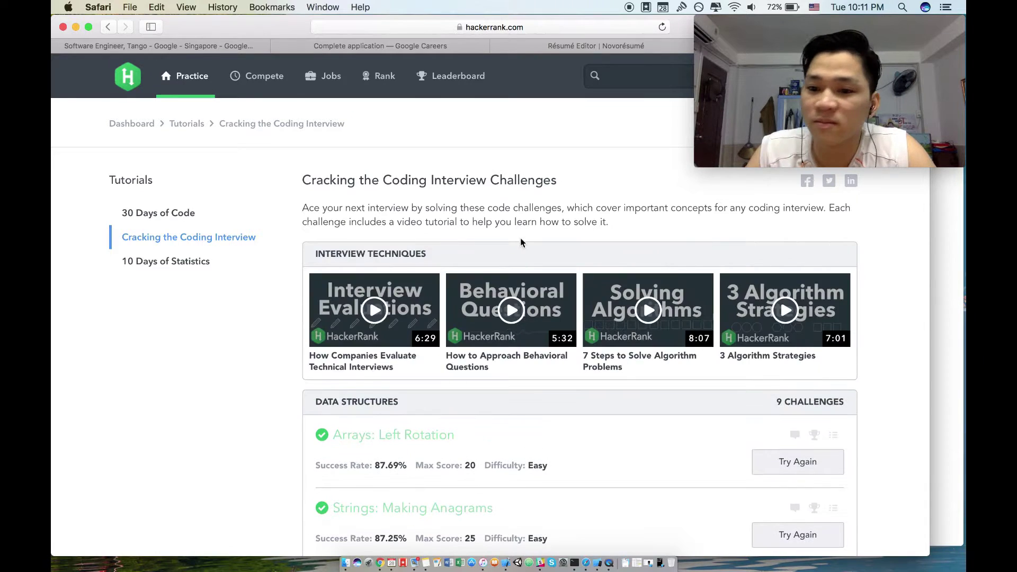
scroll(904, 333, "down", 4)
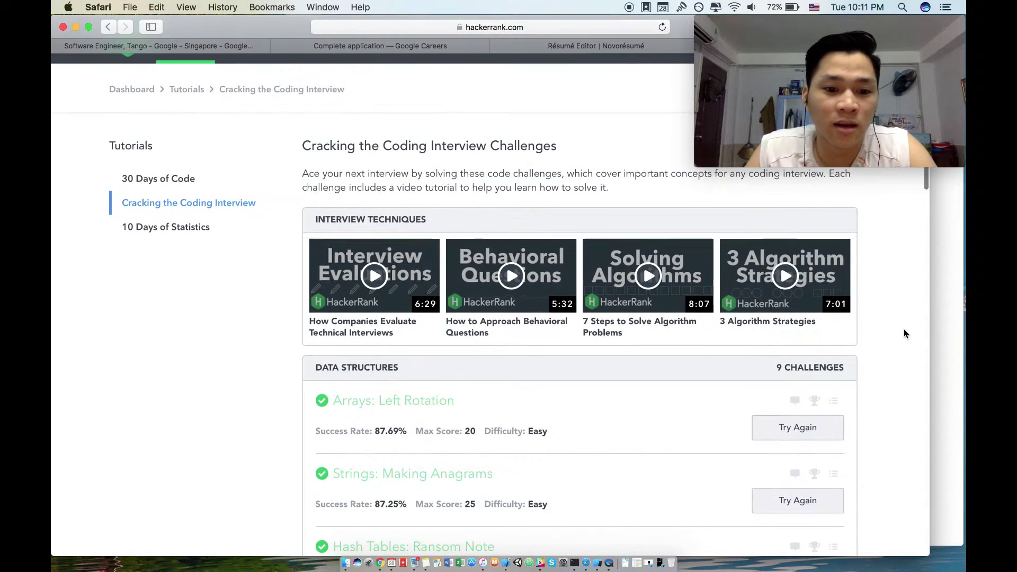
scroll(904, 333, "up", 2)
scroll(903, 333, "down", 2)
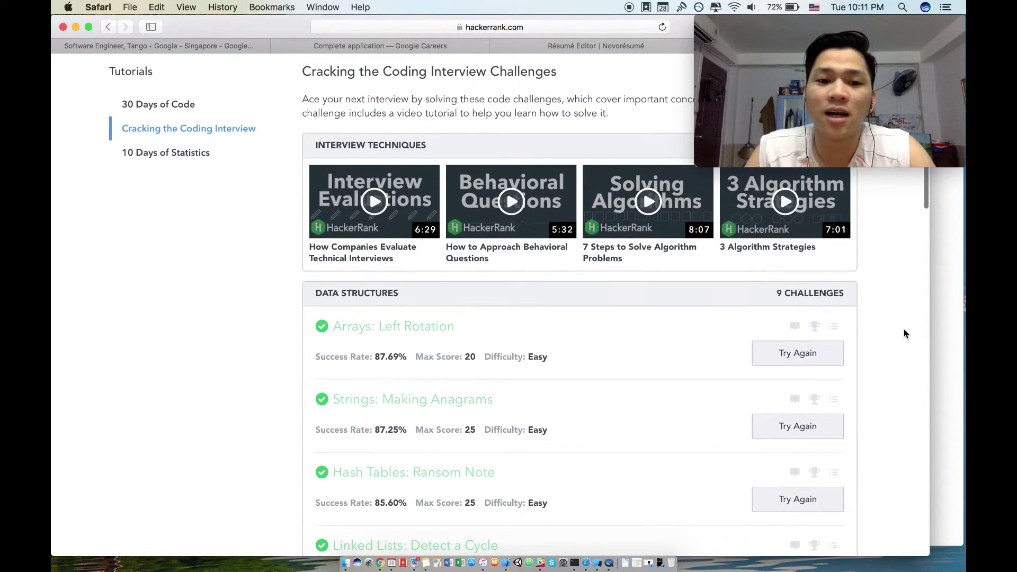